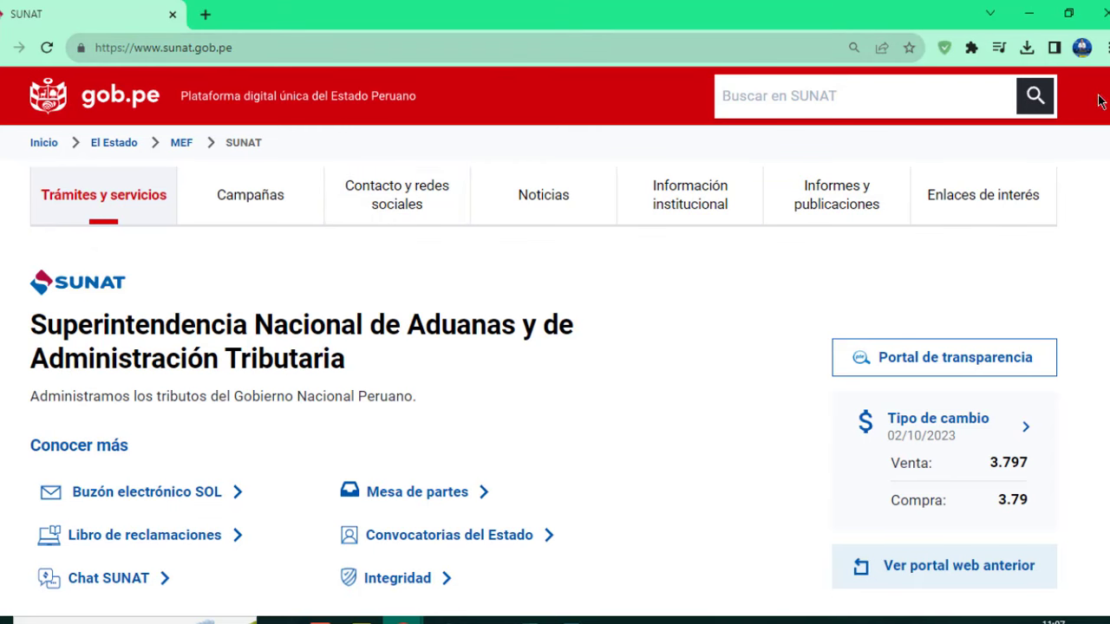
Step: Open Operaciones en línea (SOL) and enter the 'Mis trámites y consultas' area
scroll(926, 258, down, 5)
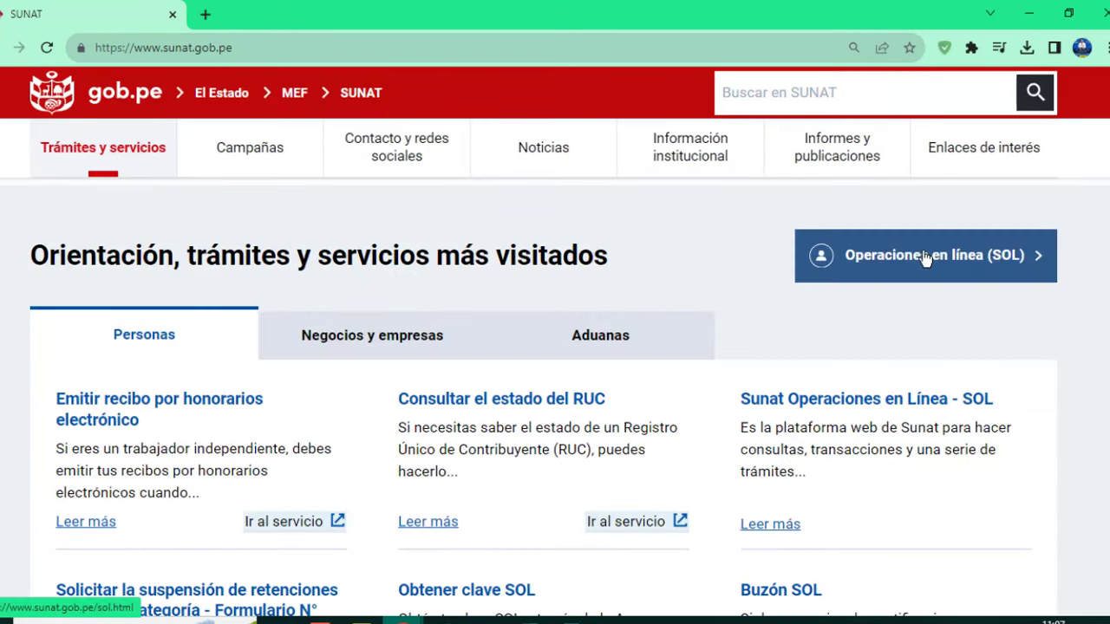
click(919, 264)
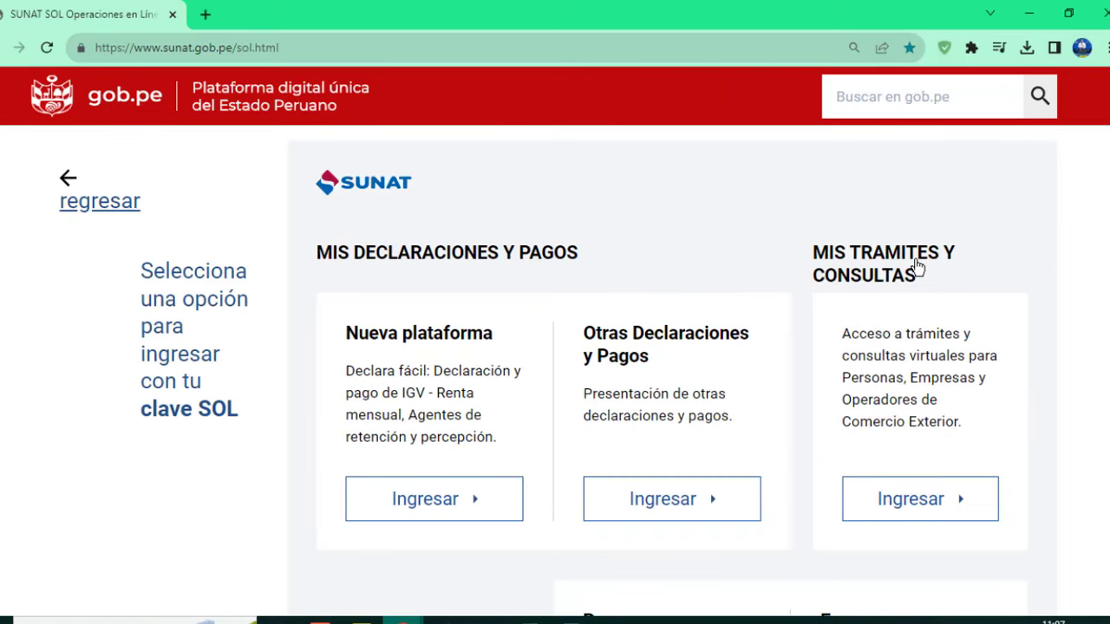
click(908, 503)
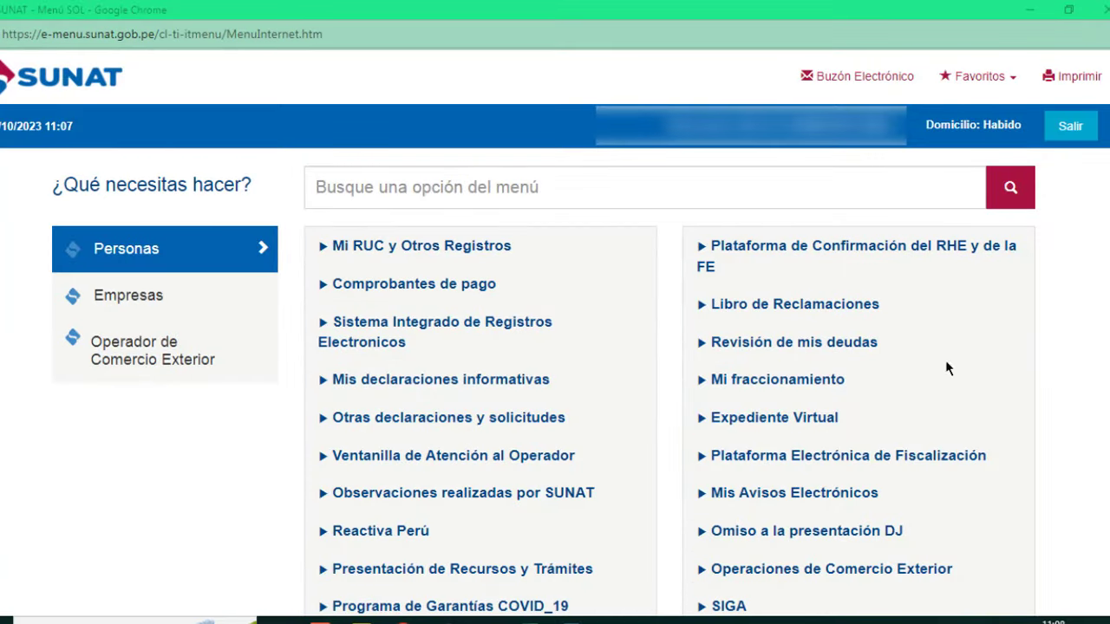
Step: Go through Empresas > Guía de Remisión Electrónica > Emisión de GRE to reach the issuance form
click(132, 297)
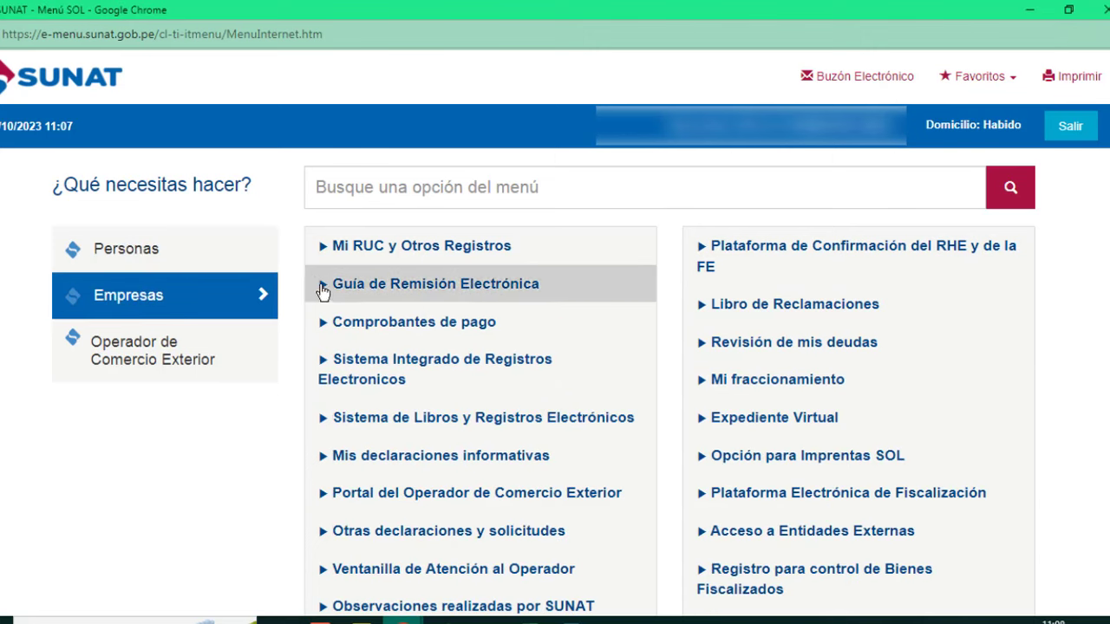
click(381, 292)
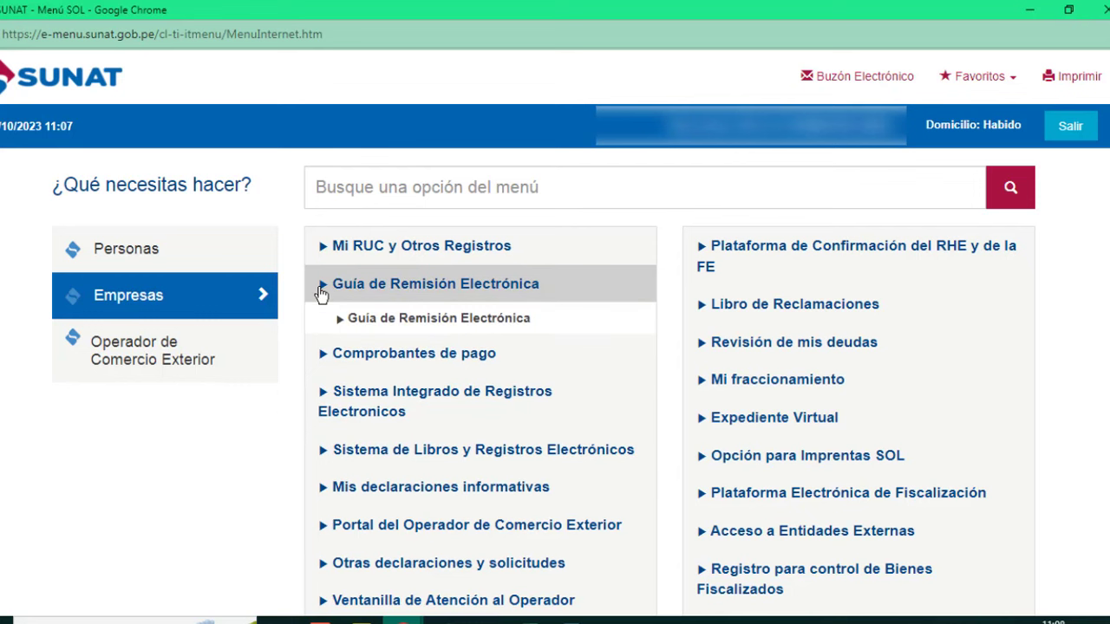
click(337, 323)
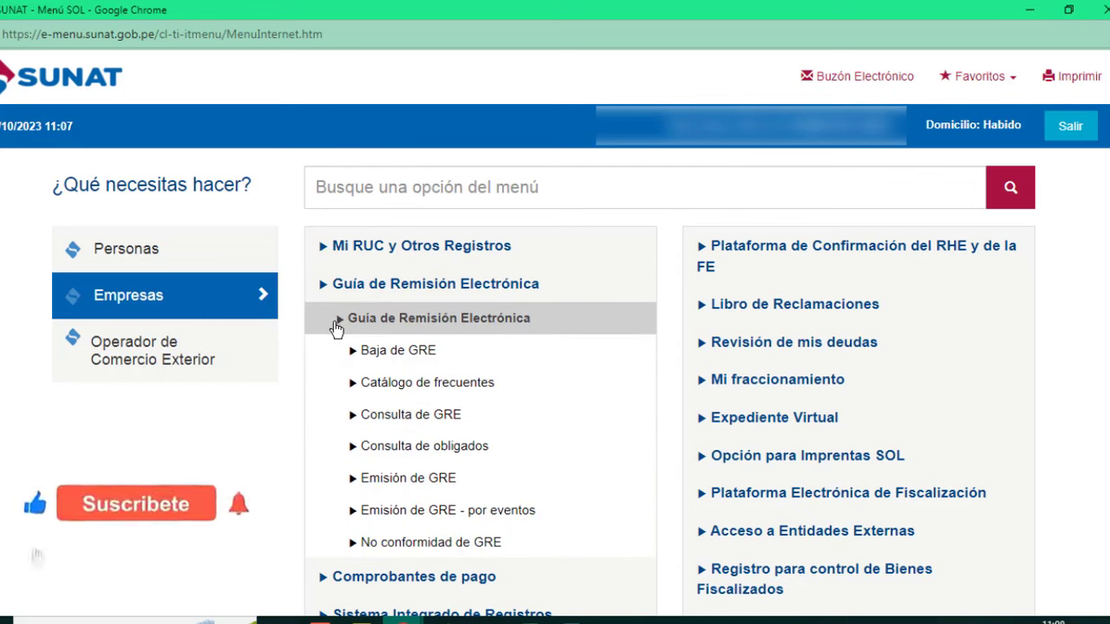
click(349, 480)
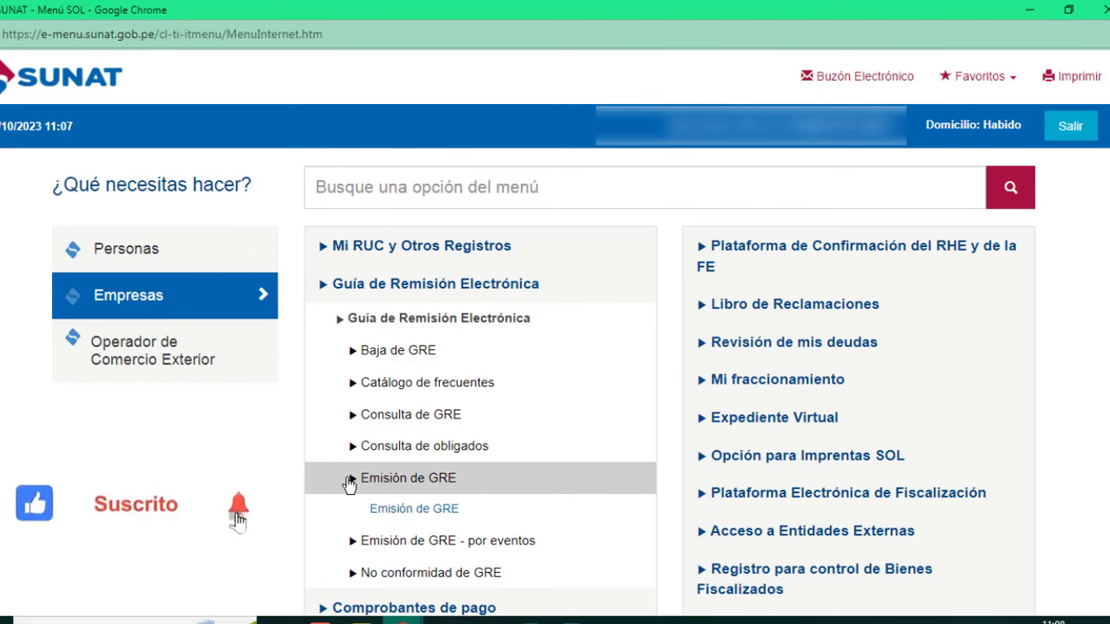
click(412, 511)
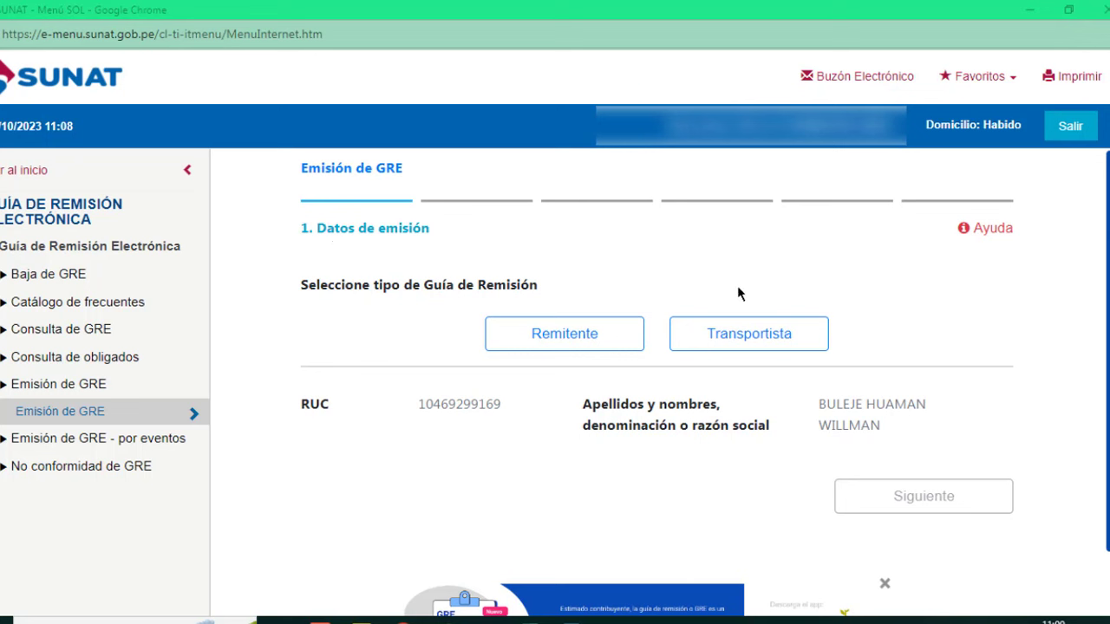
Step: Choose the Transportista guide type, enter the MTC registration number, and continue
click(772, 340)
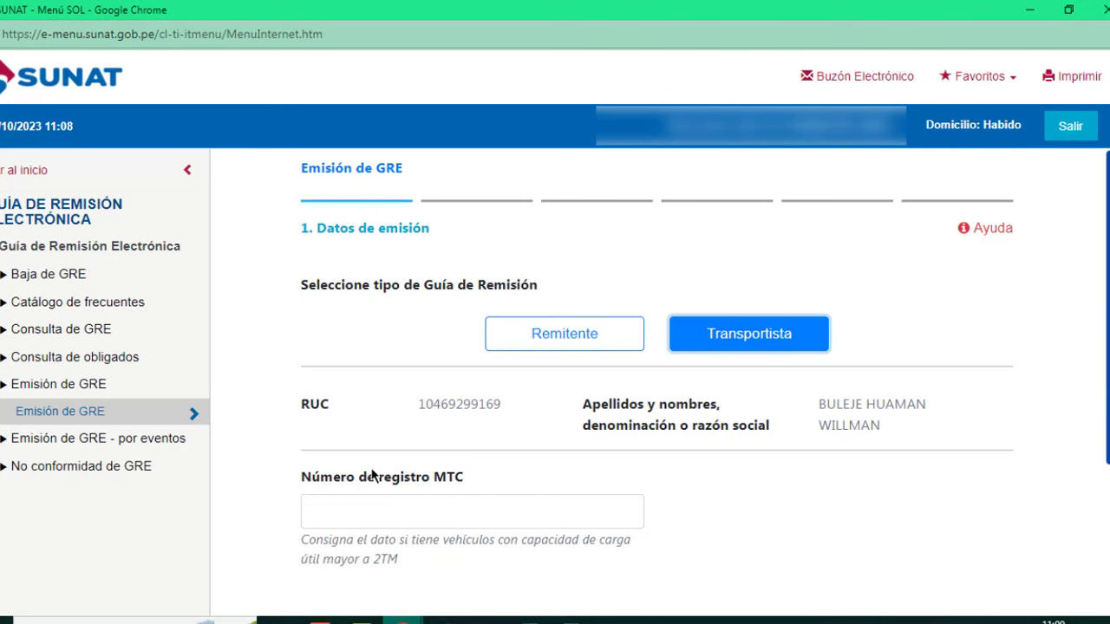
click(347, 512)
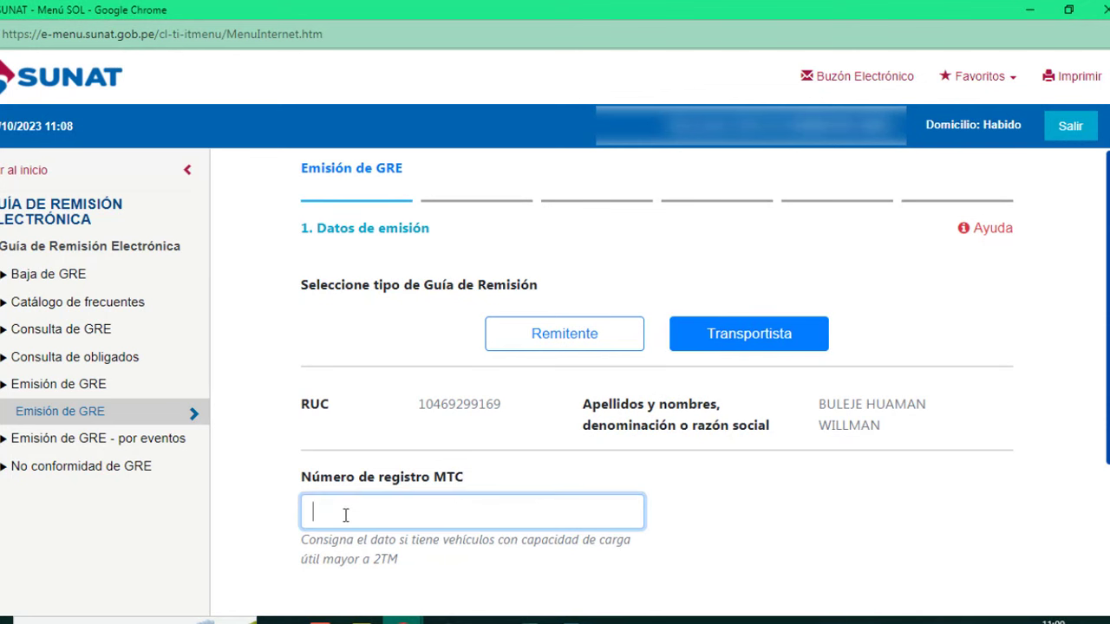
scroll(1107, 373, down, 1)
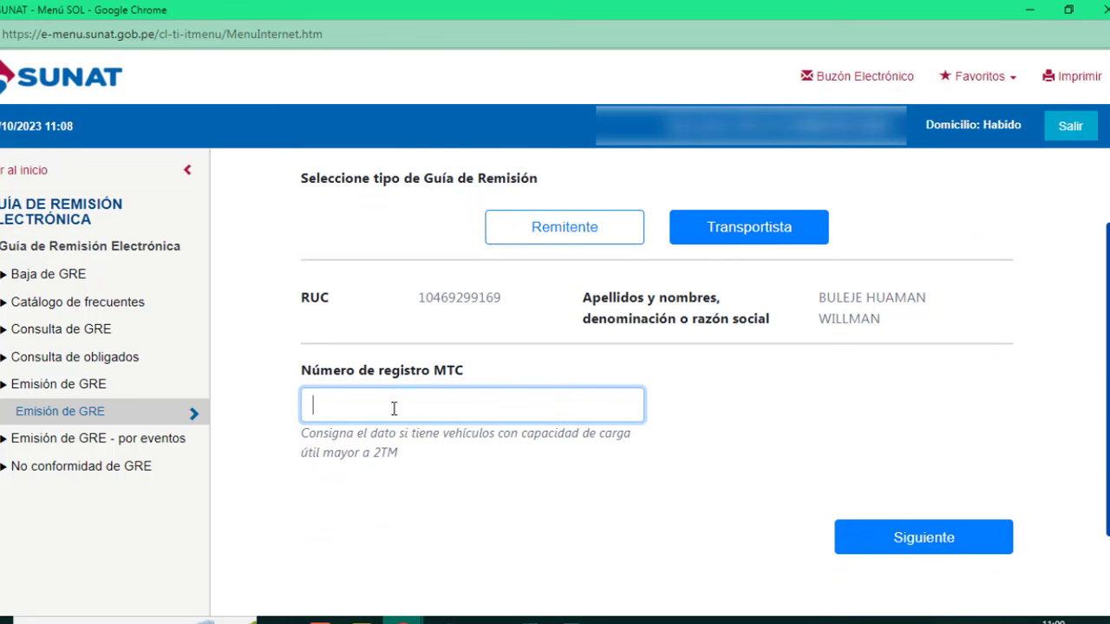
key(ctrl+v)
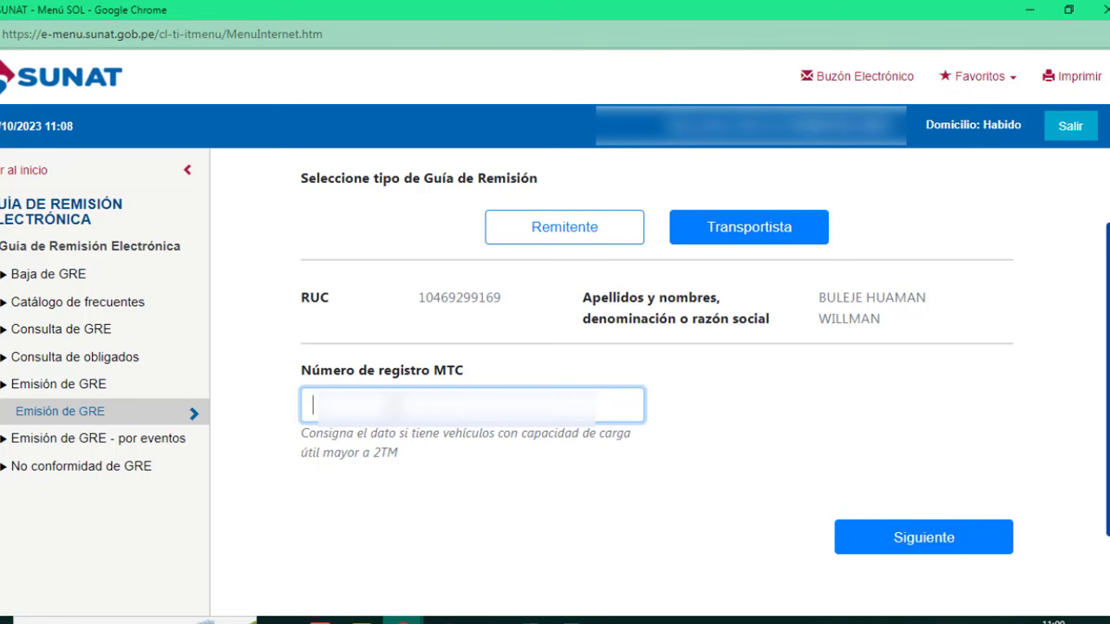
text(4)
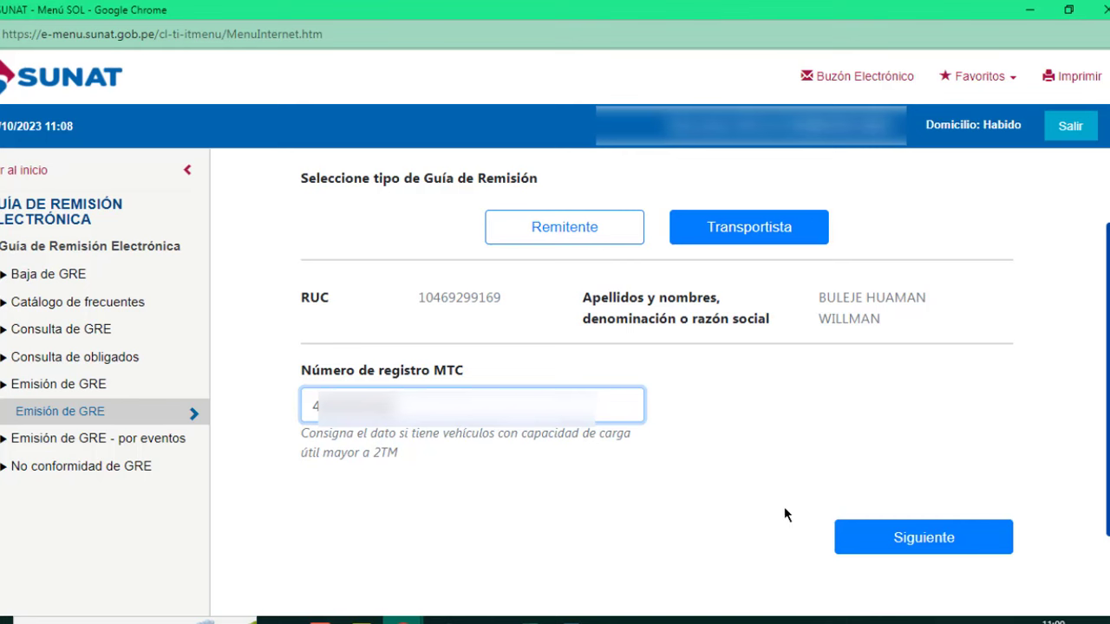
click(924, 539)
scroll(557, 325, up, 1)
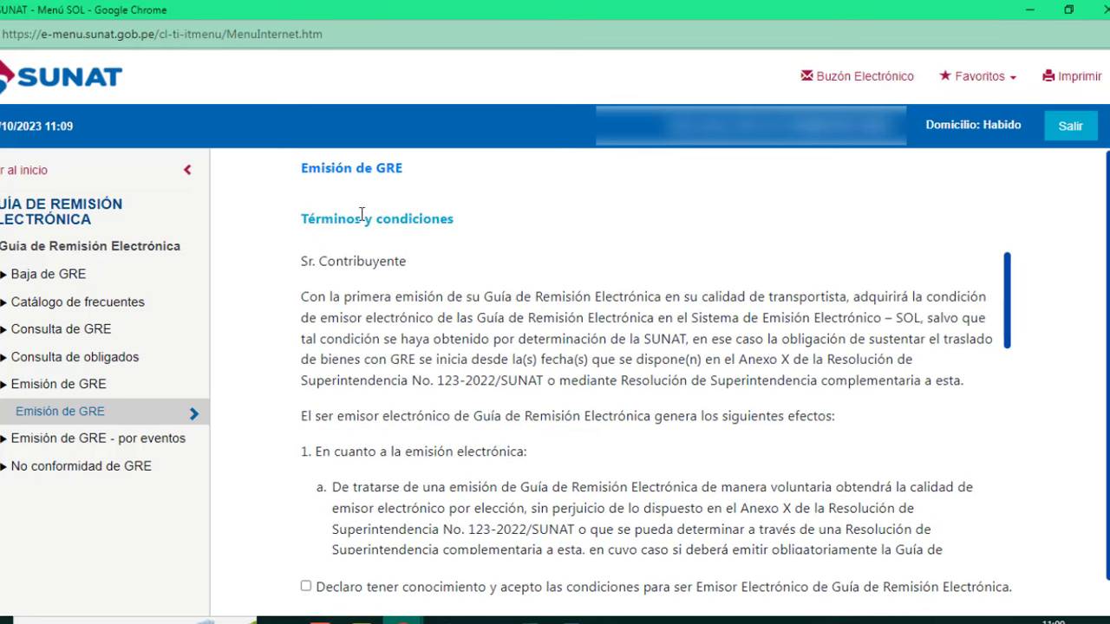
Step: Accept the electronic issuer terms and conditions, then proceed to Documentos Relacionados
scroll(364, 253, down, 1)
scroll(367, 266, down, 2)
scroll(482, 411, up, 2)
scroll(482, 411, down, 4)
click(305, 550)
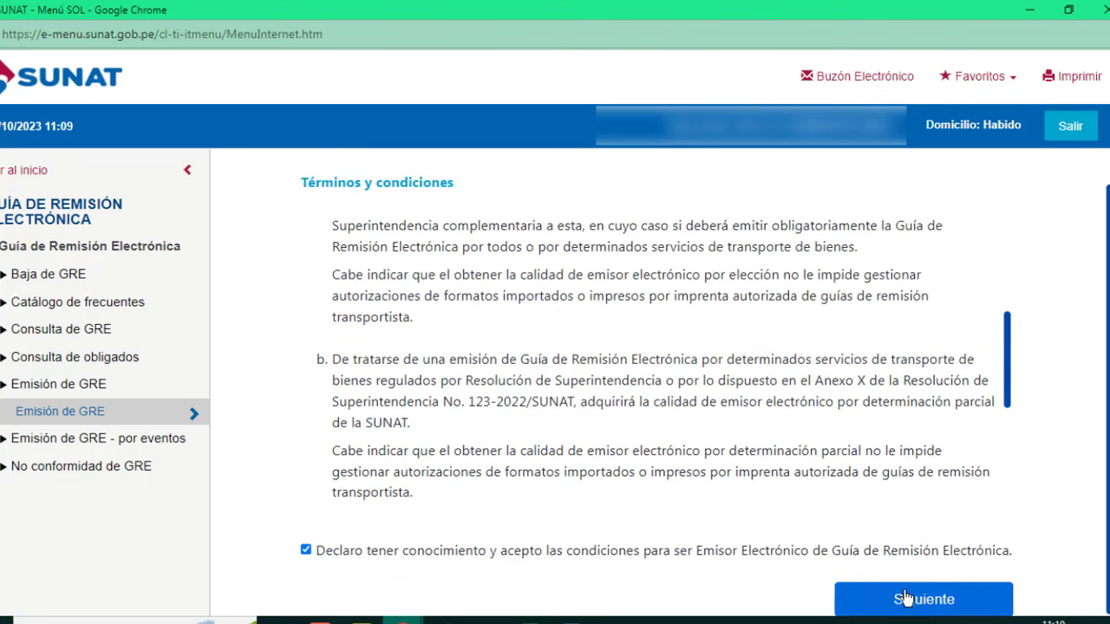
click(905, 598)
click(823, 472)
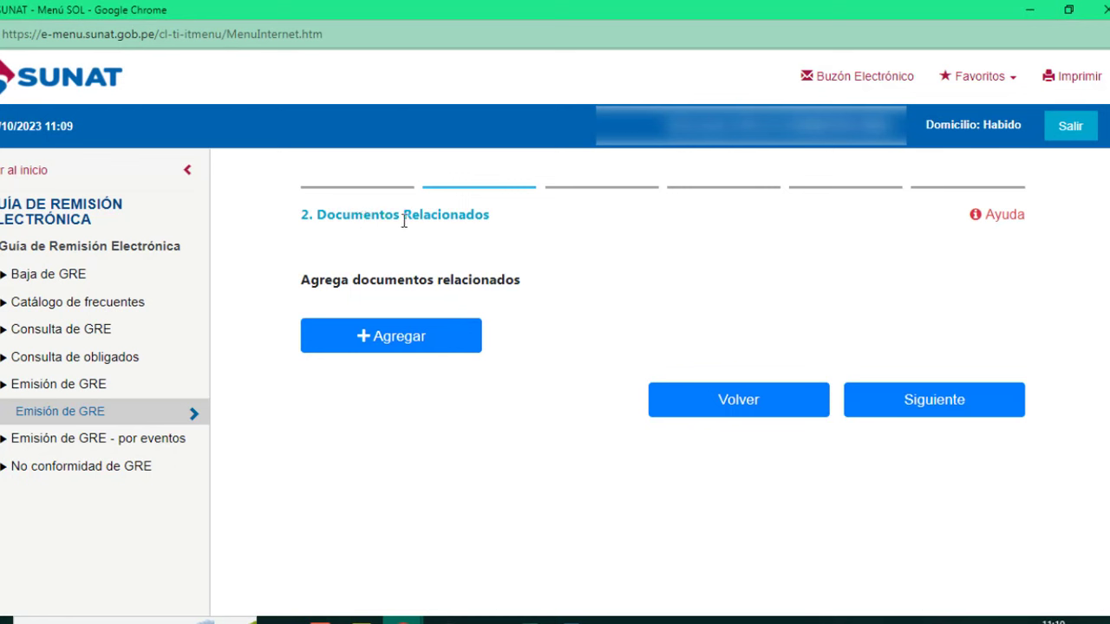
Step: Close the add-document form unused and confirm continuing with no related documents
click(406, 344)
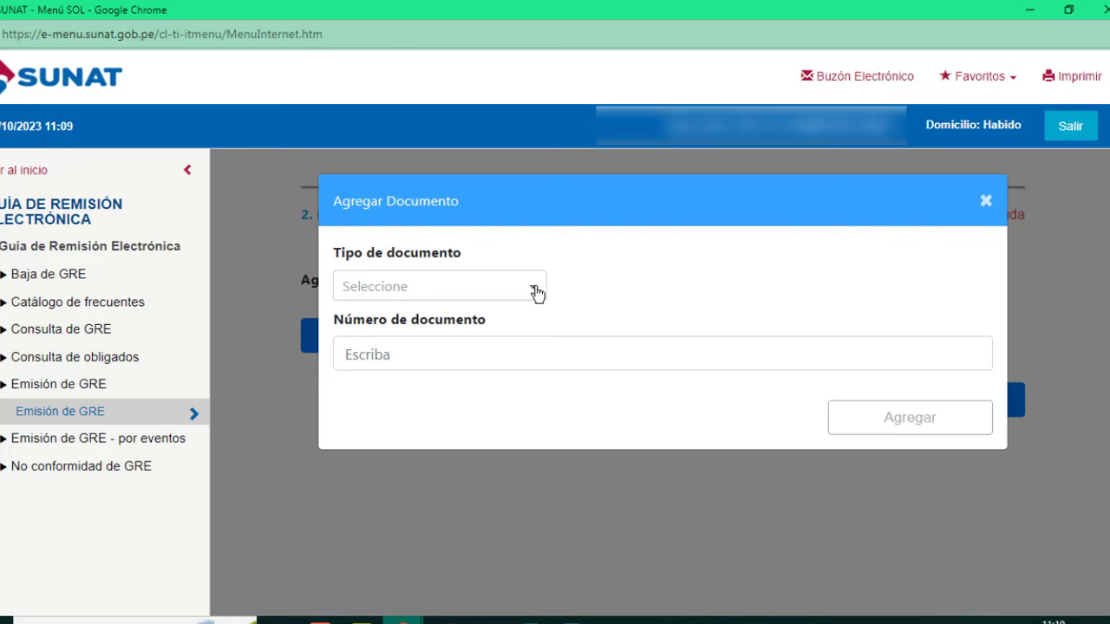
click(536, 294)
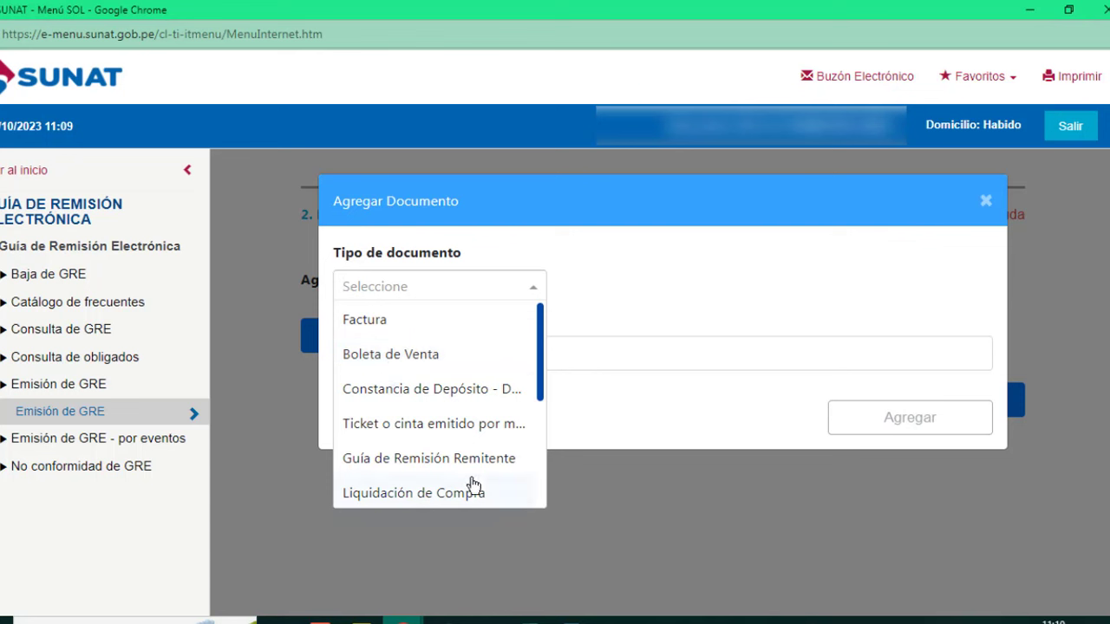
drag(539, 387, 539, 490)
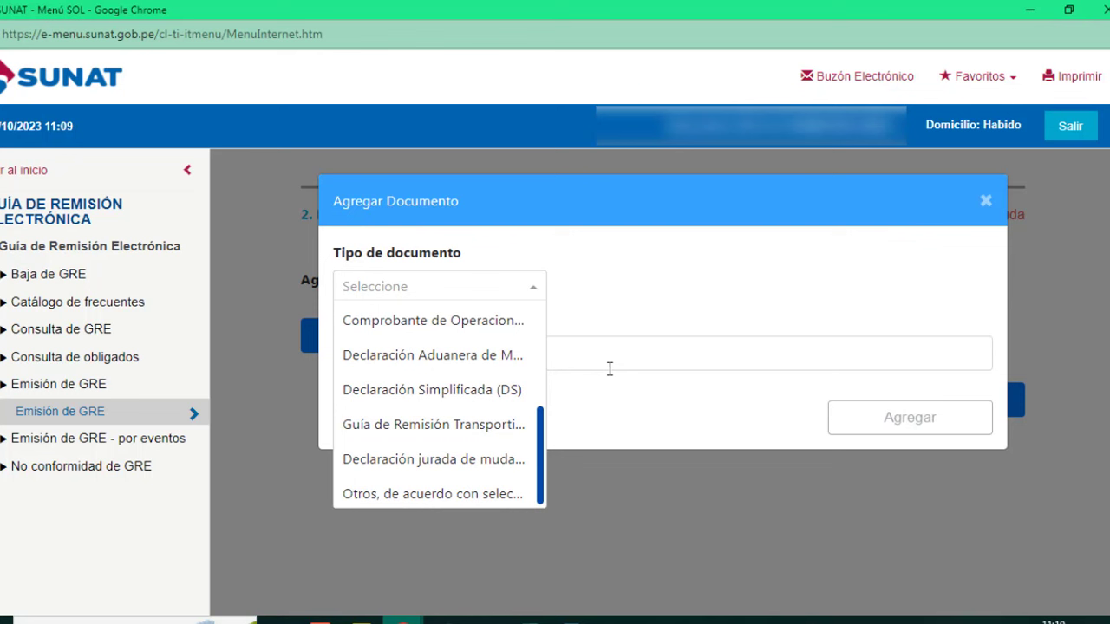
click(986, 203)
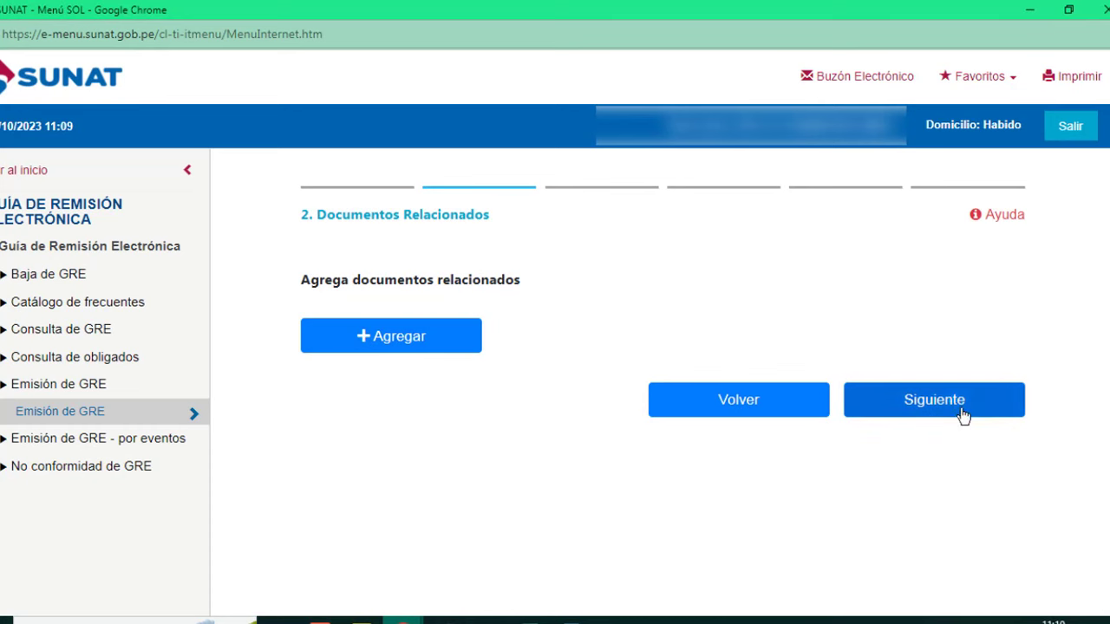
click(967, 406)
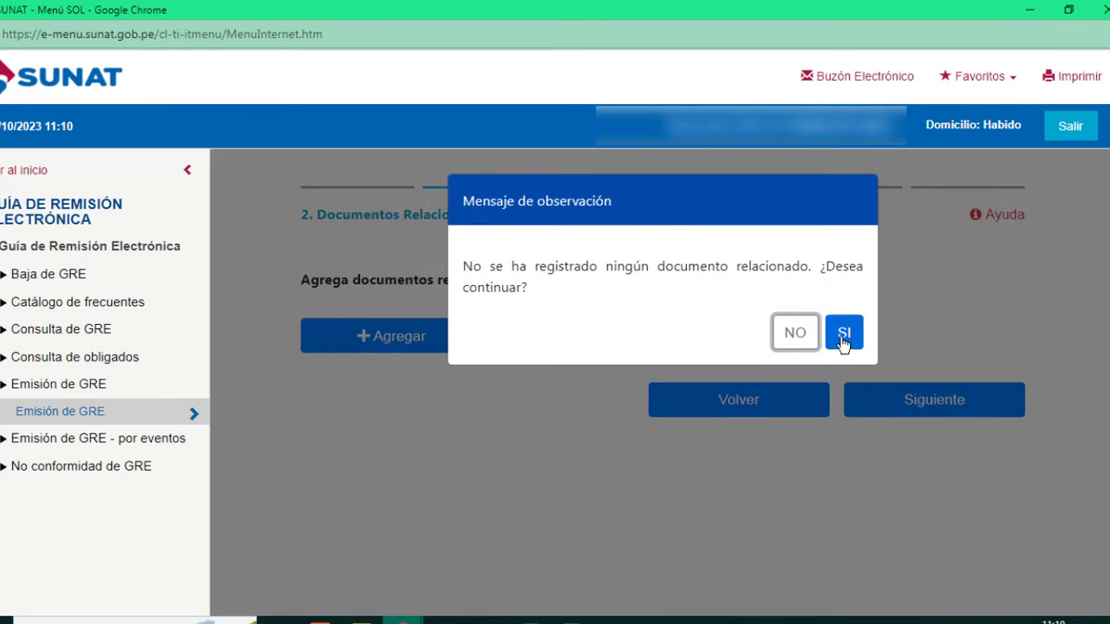
click(845, 336)
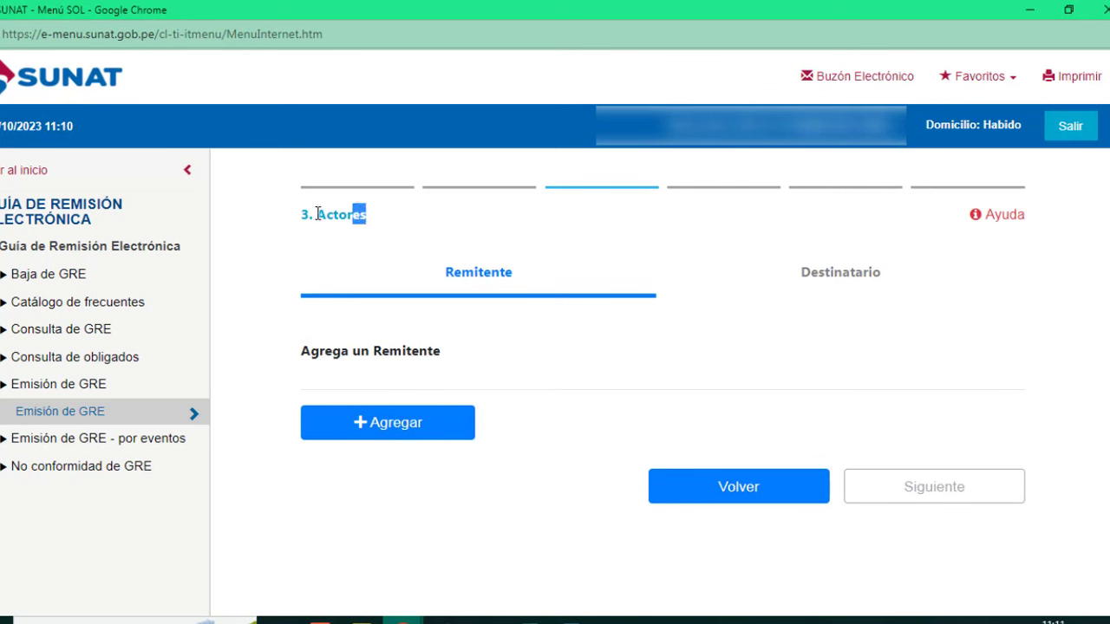
Step: Look over the Remitente and Destinatario sections of the Actores step
drag(366, 215, 278, 213)
click(584, 242)
click(859, 281)
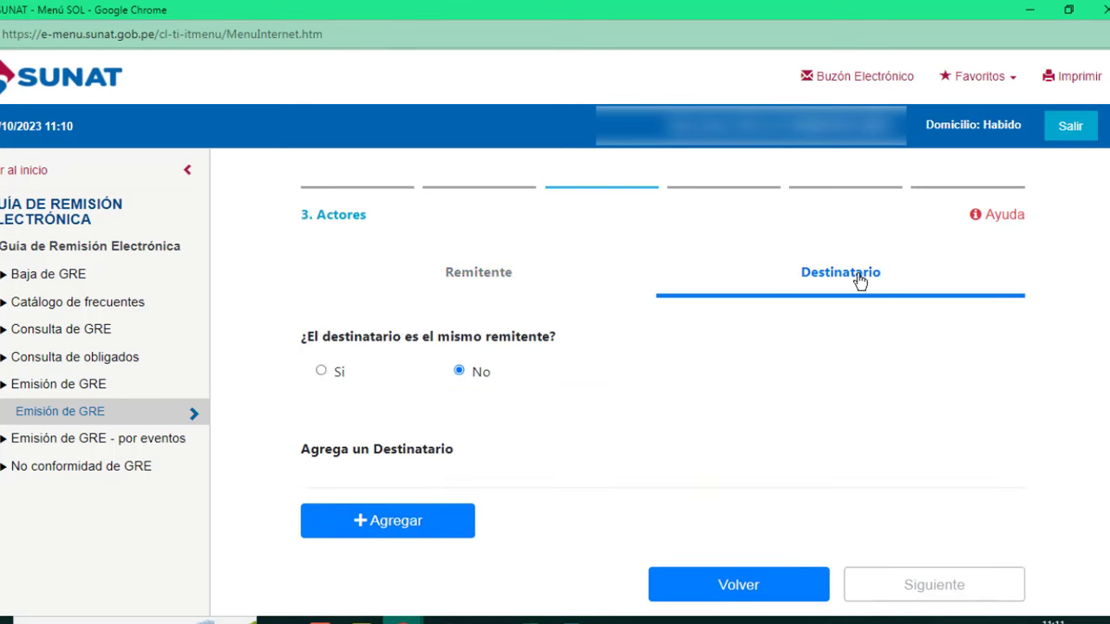
click(453, 281)
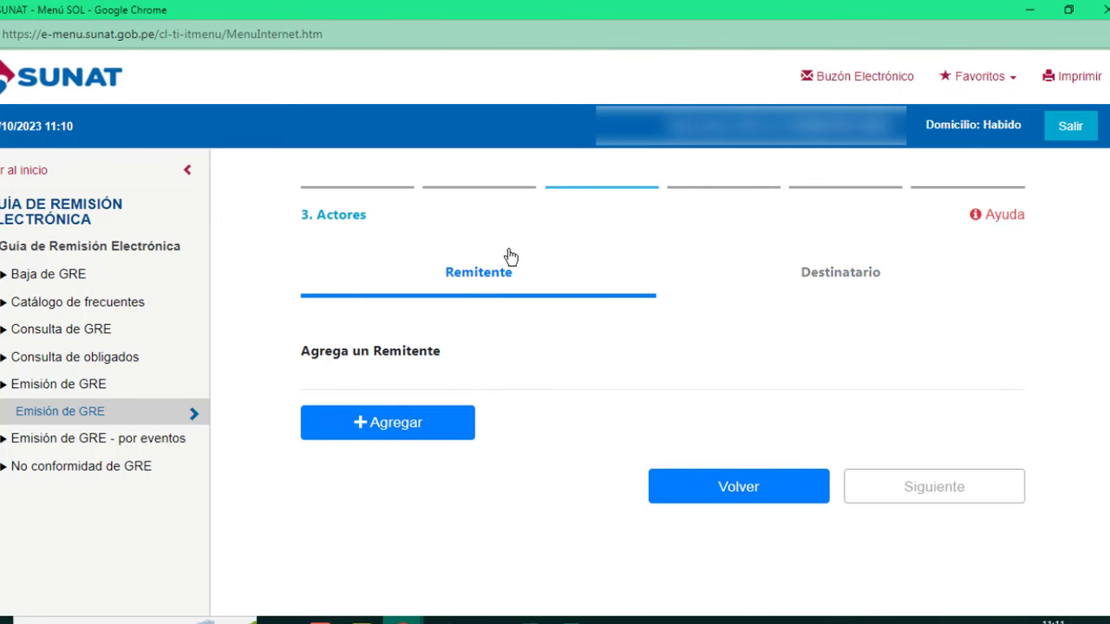
Step: Add a sender by its 11-digit RUC, validating the looked-up name
click(403, 428)
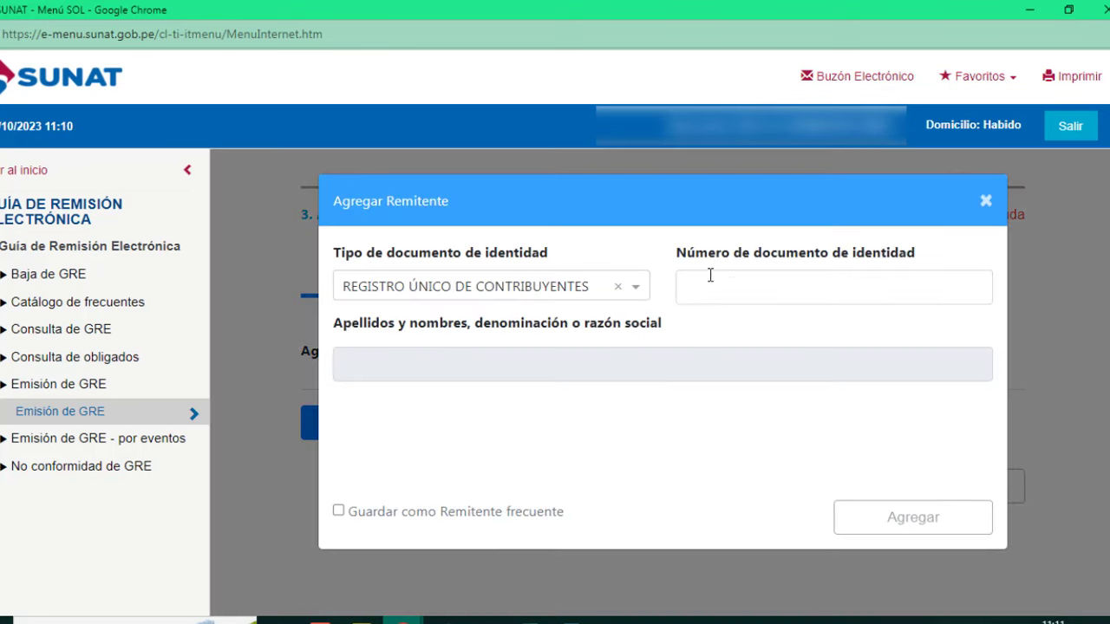
click(732, 286)
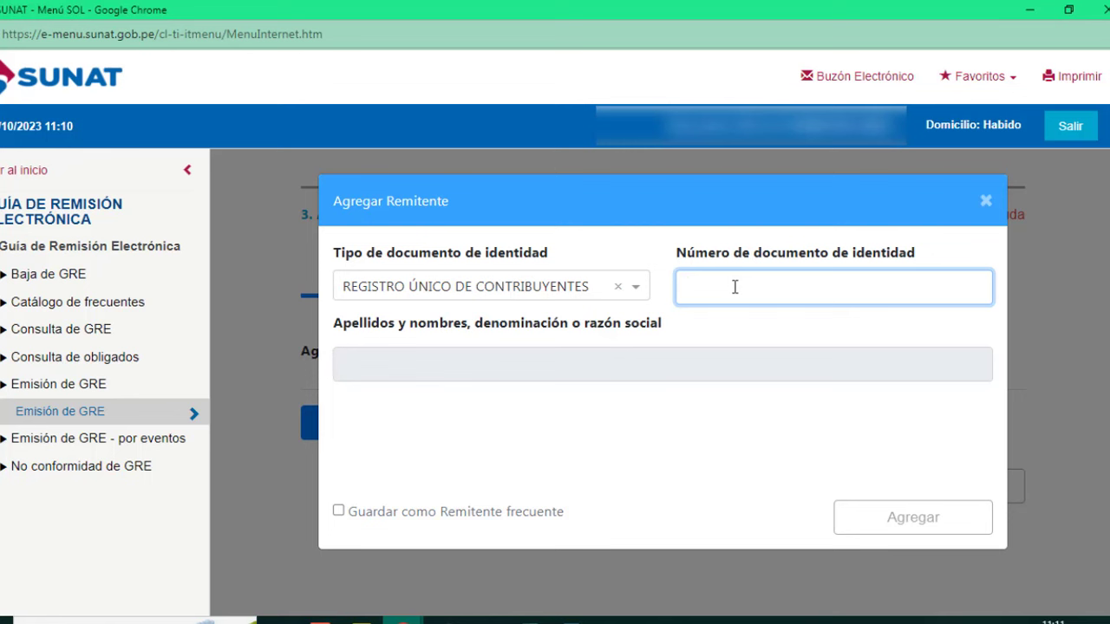
key(ctrl+v)
key(BackSpace)
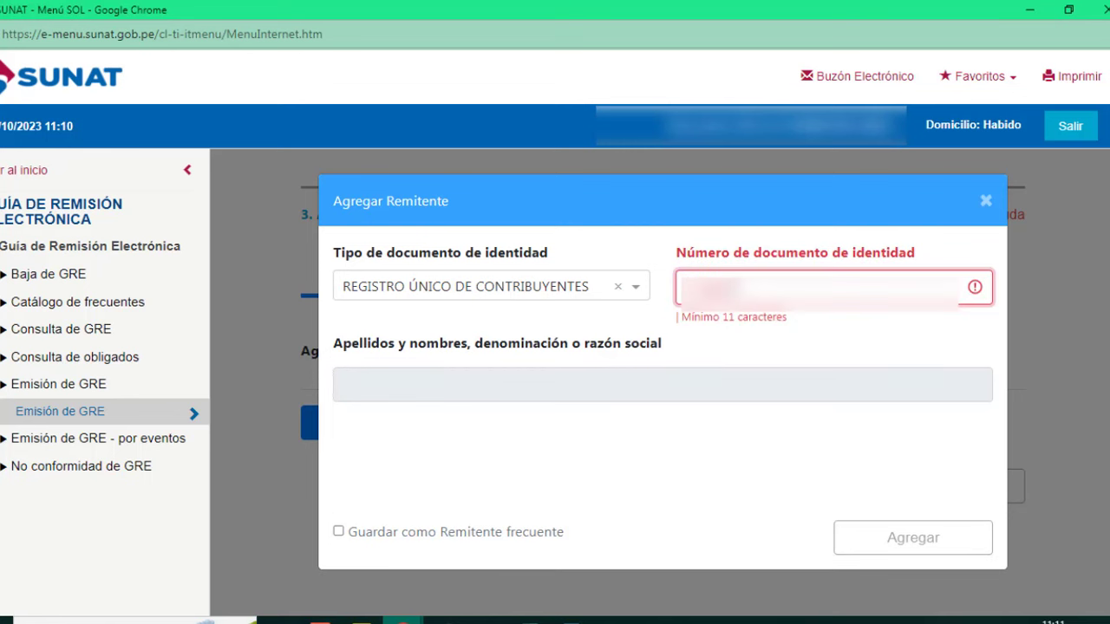
text(0000)
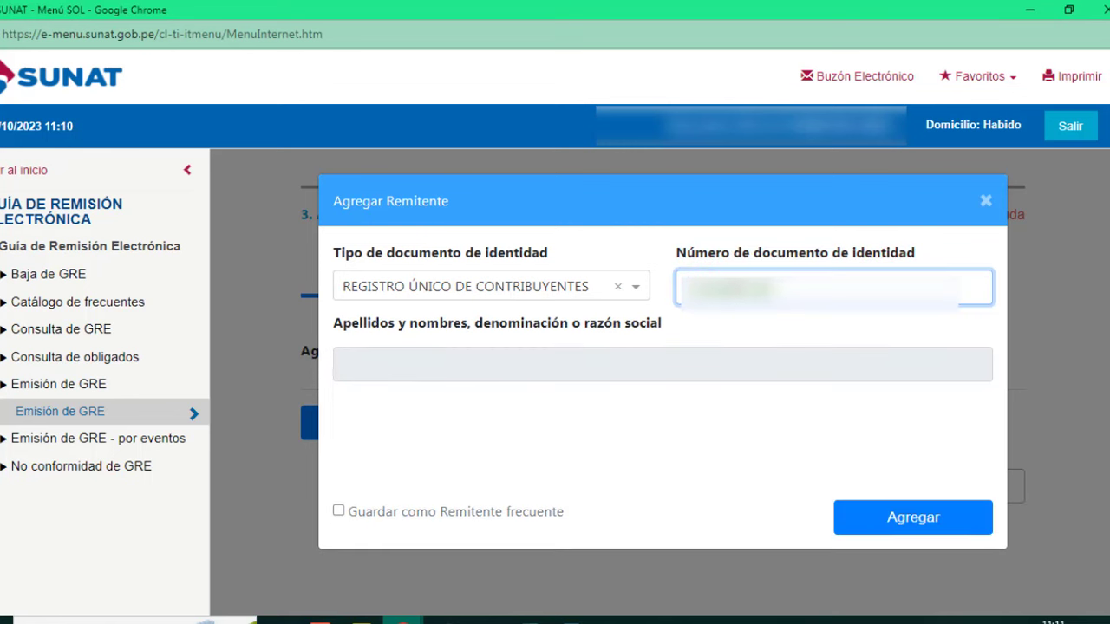
click(680, 405)
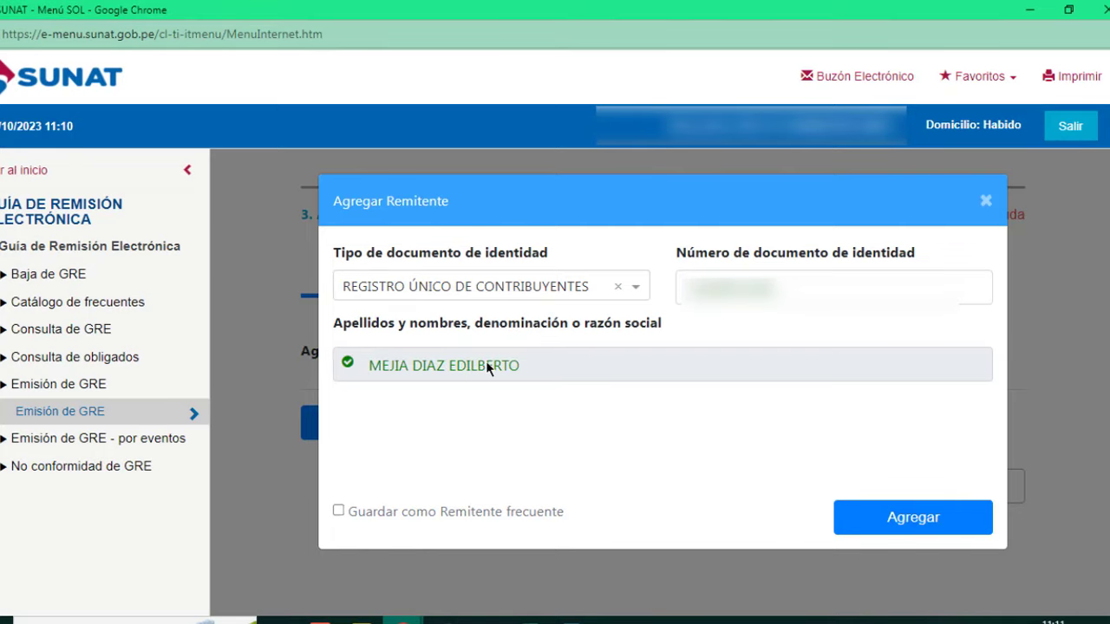
click(921, 517)
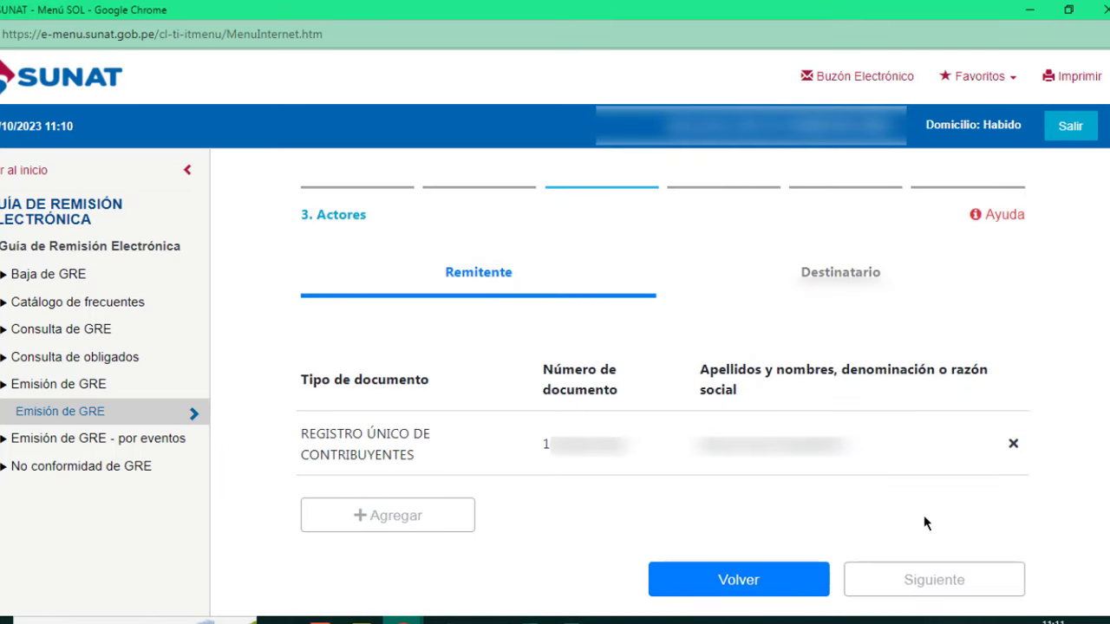
Step: In Destinatario, answer No to whether the recipient is the same as the sender
click(861, 279)
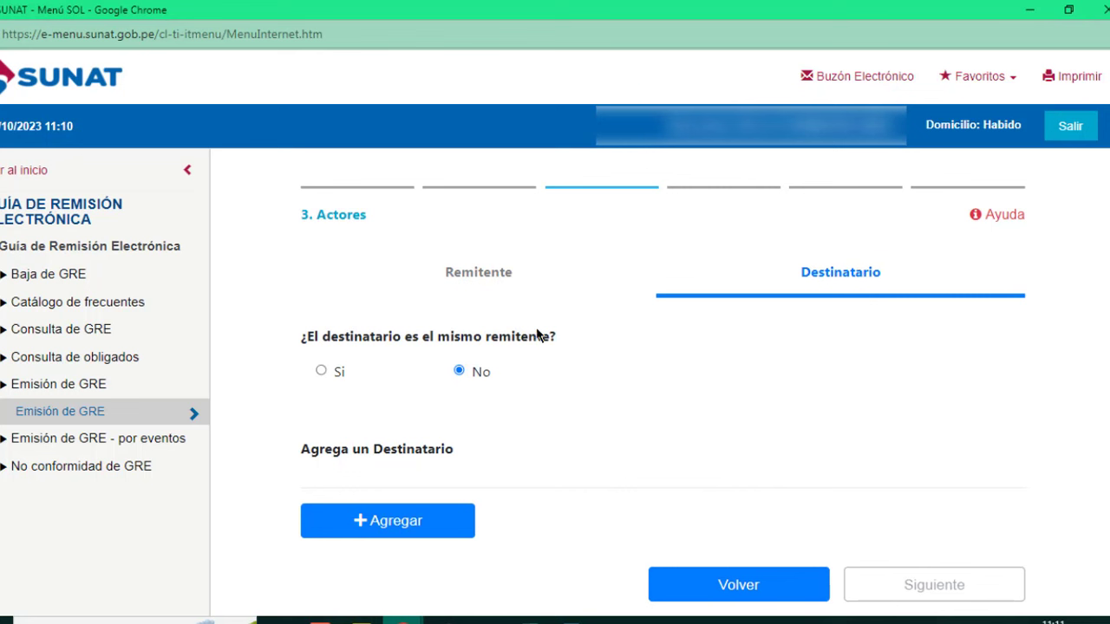
click(321, 370)
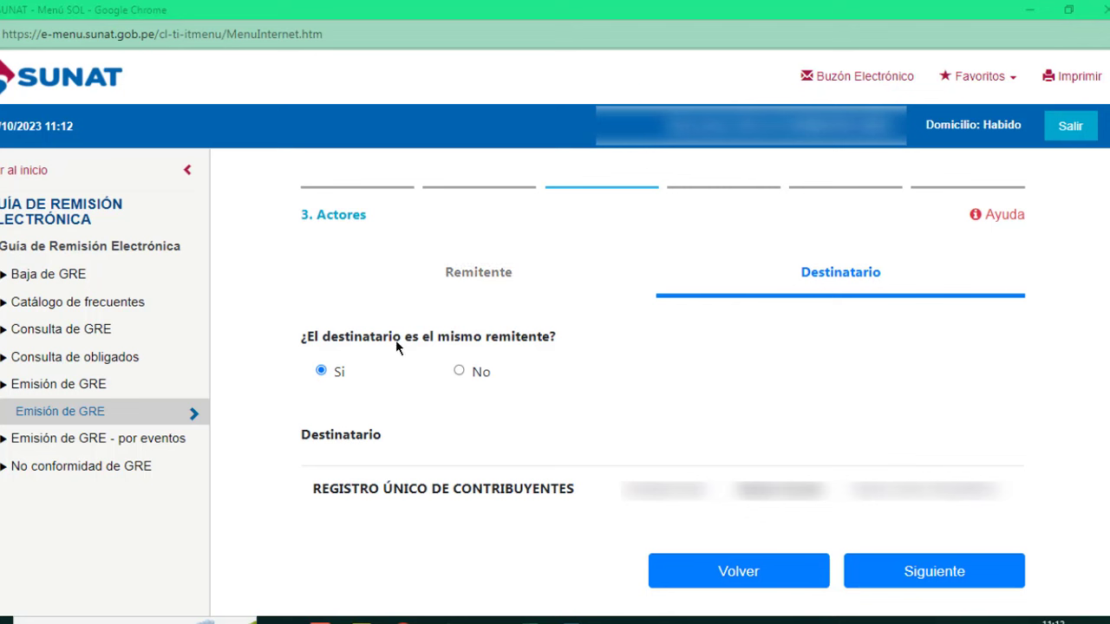
click(459, 370)
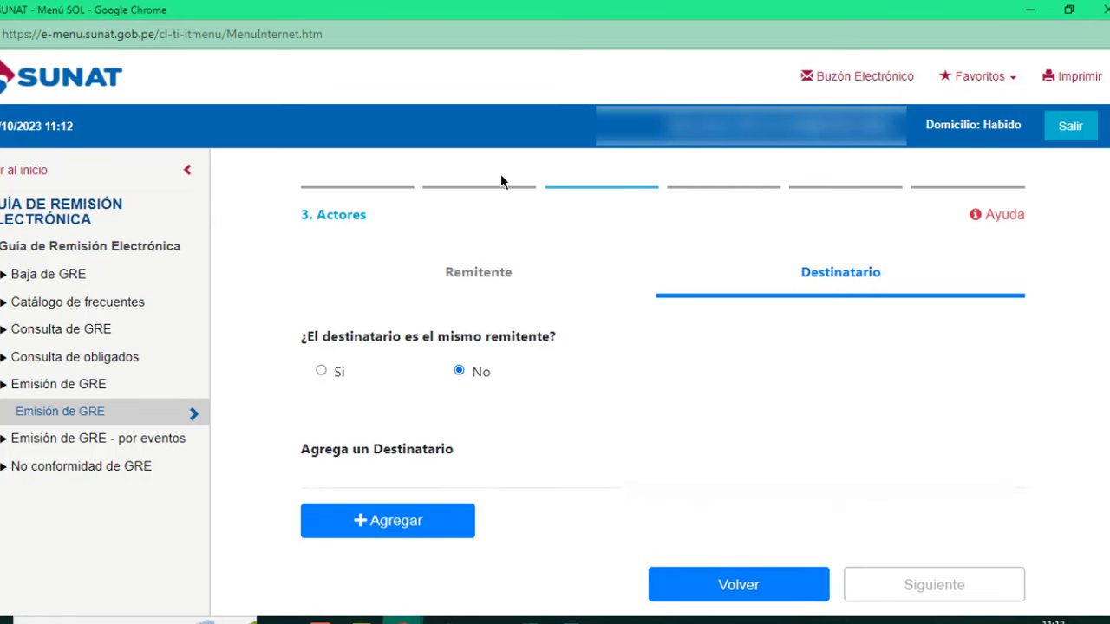
Step: Add the recipient by RUC with its looked-up name and advance to Detalle de bienes
click(403, 525)
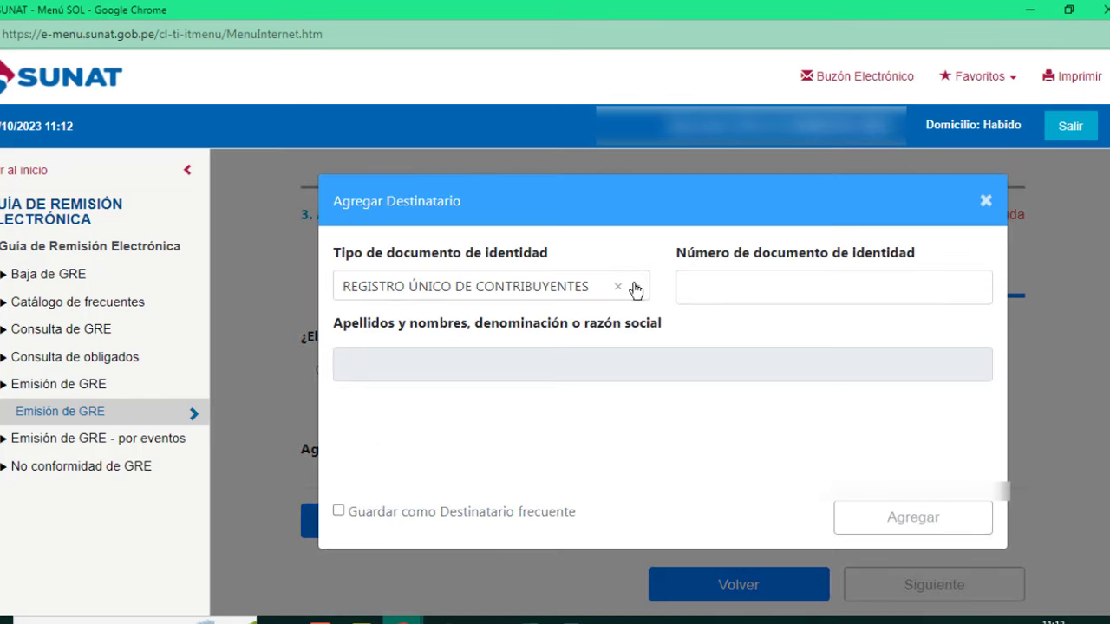
click(737, 282)
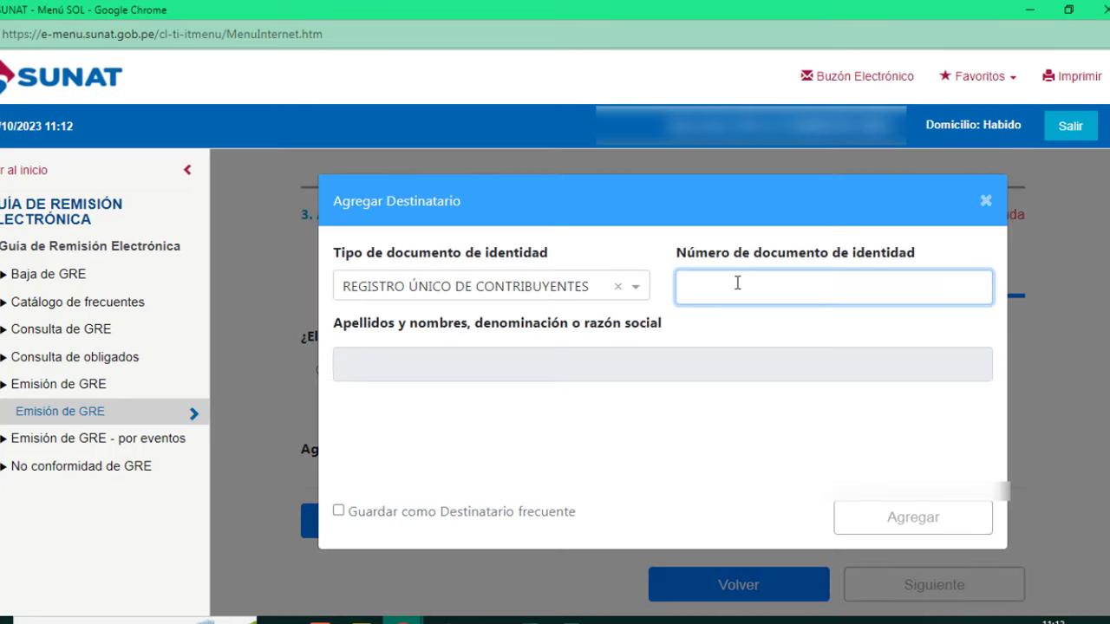
key(ctrl+v)
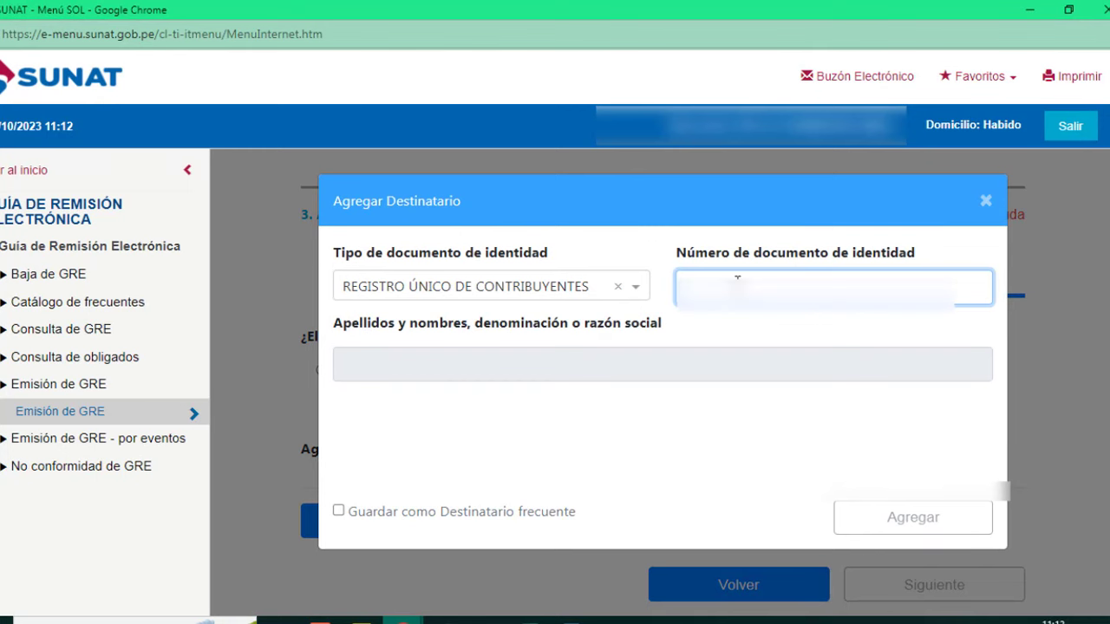
click(629, 415)
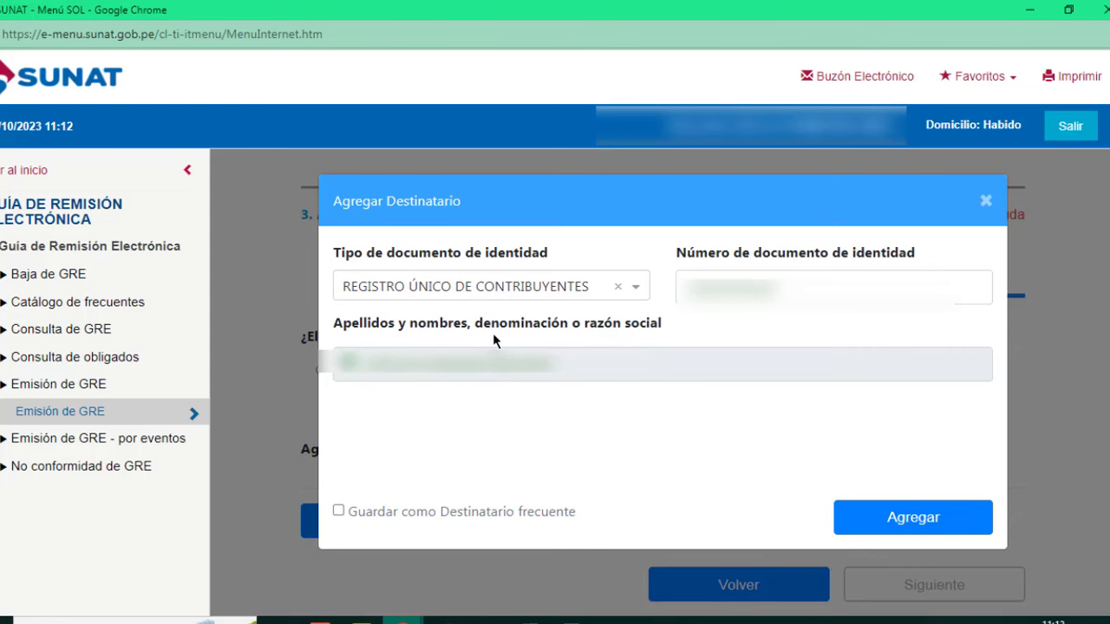
click(913, 519)
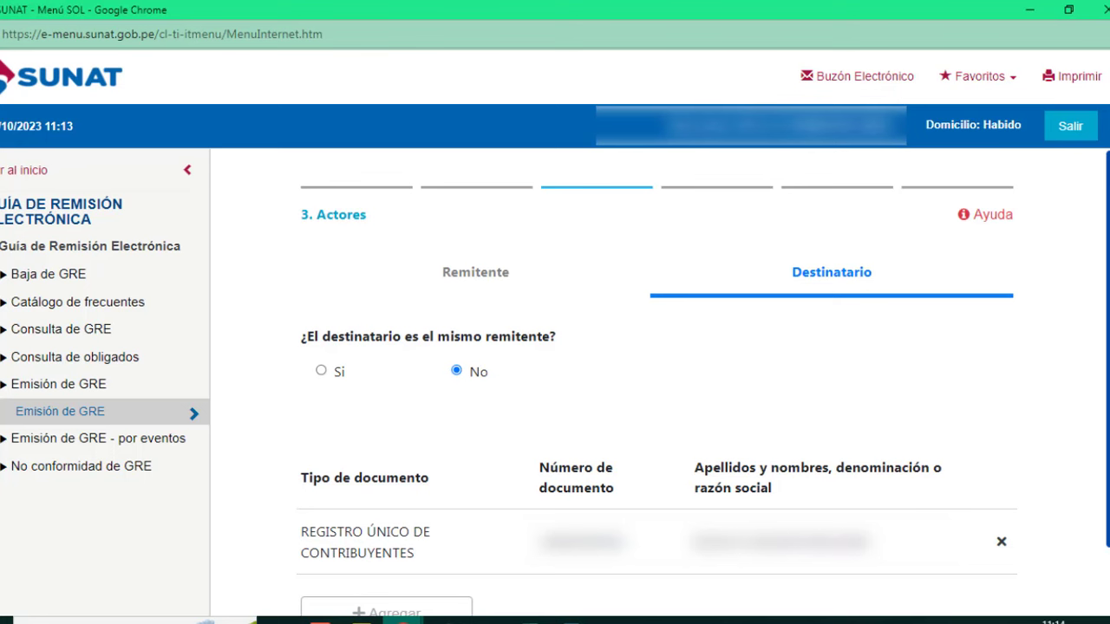
scroll(867, 520, down, 2)
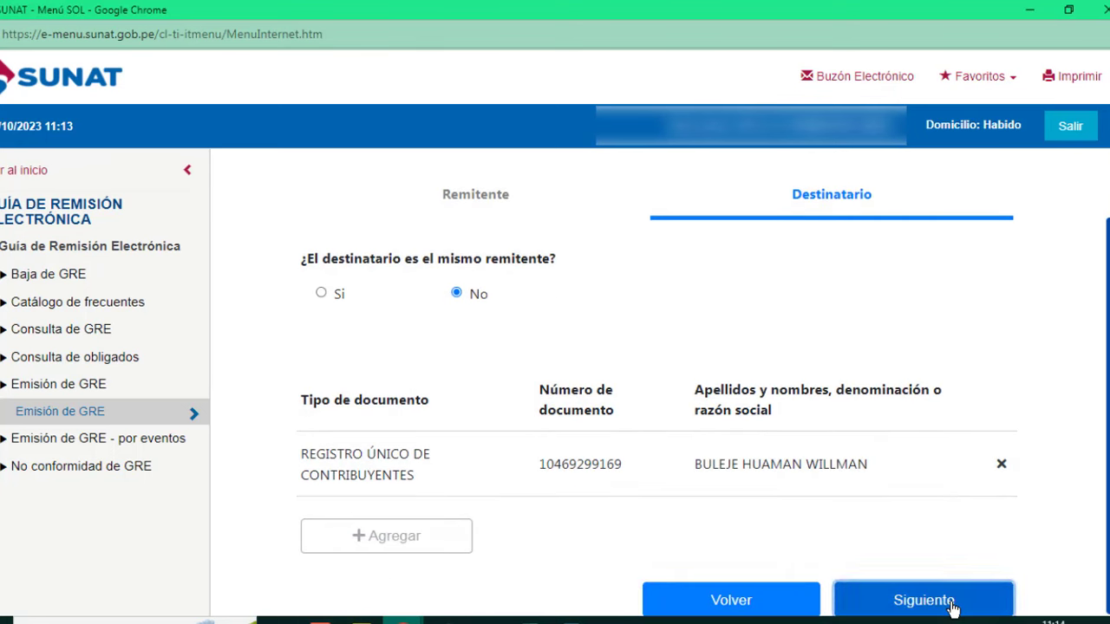
click(953, 607)
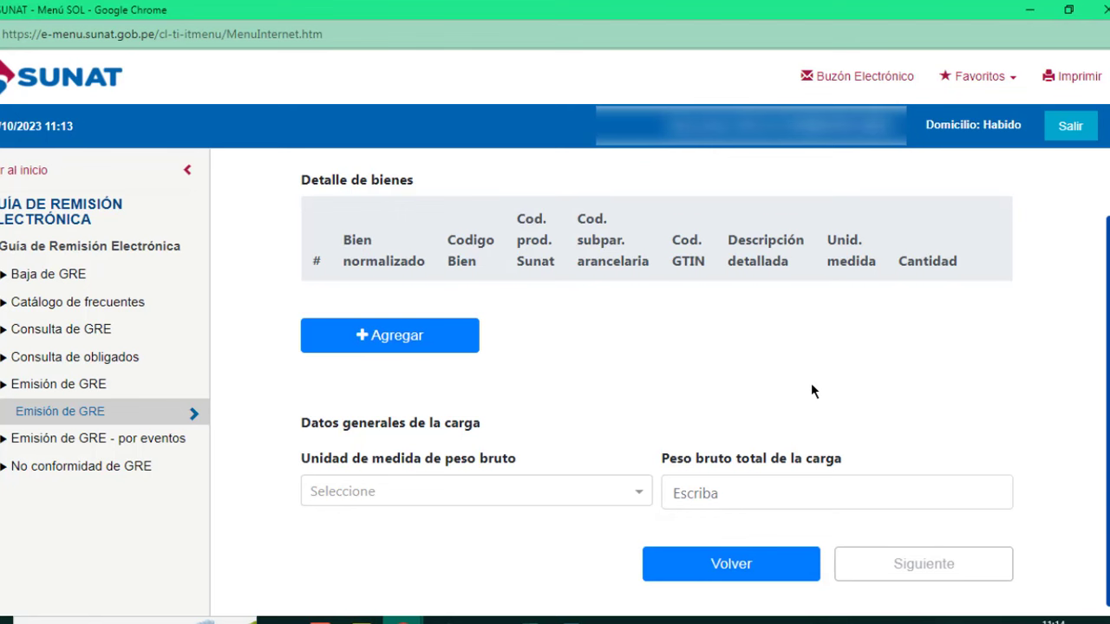
Step: Start a new goods item described as 'productos de pan llevar'
scroll(536, 310, up, 1)
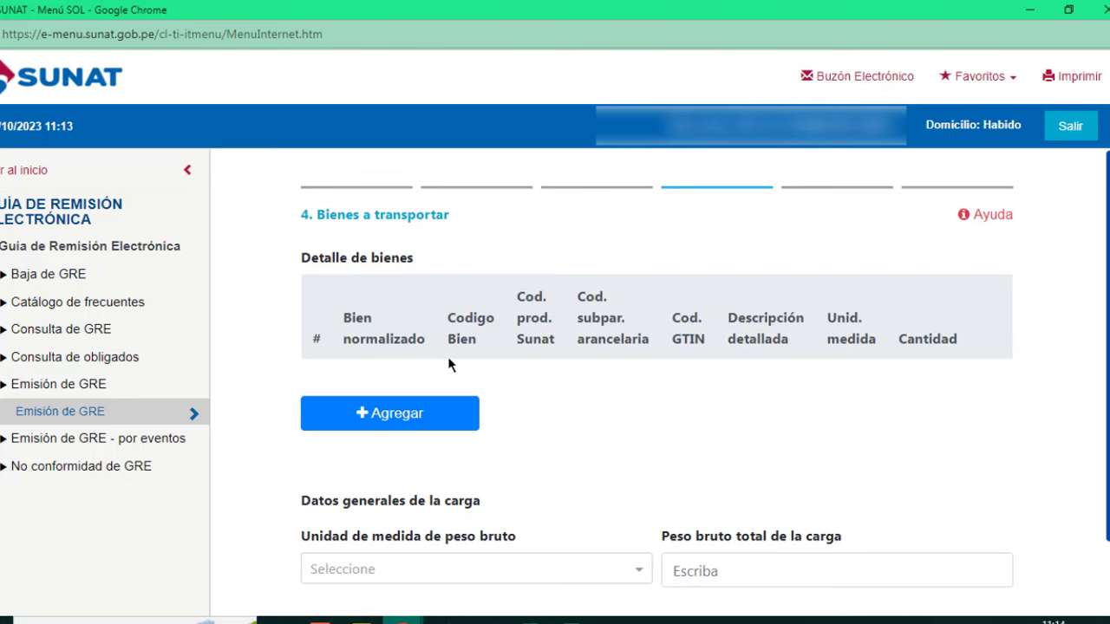
click(411, 423)
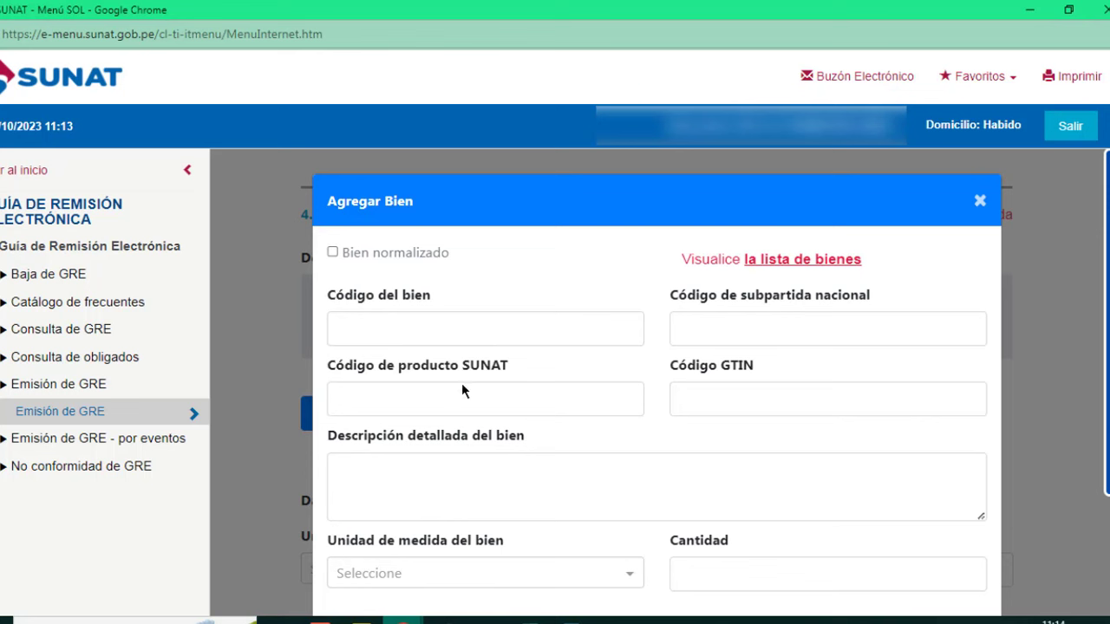
click(426, 474)
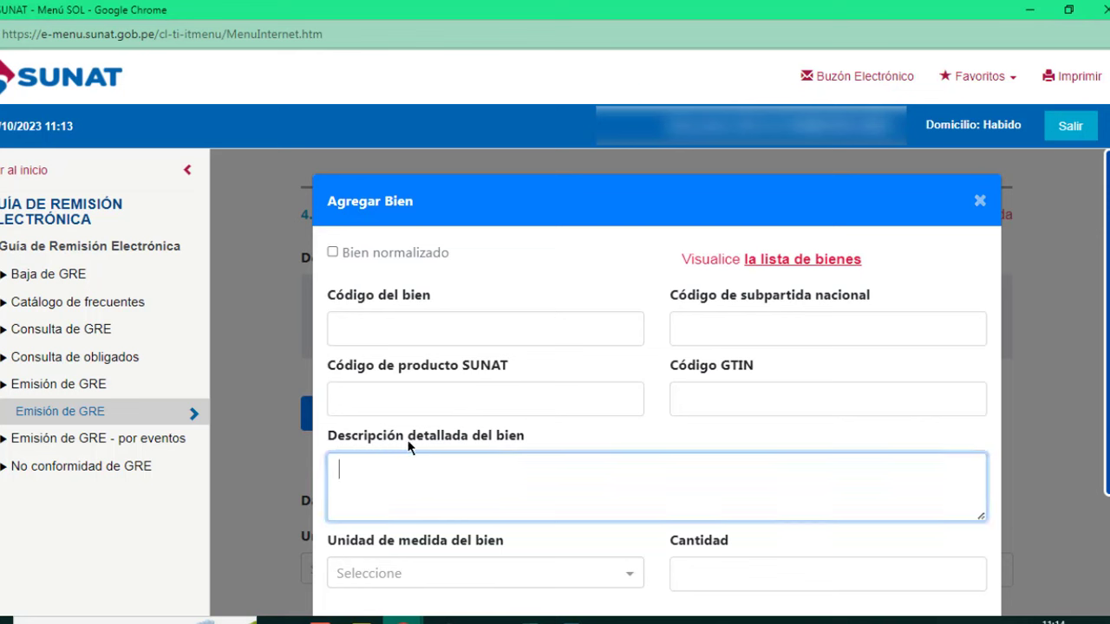
scroll(480, 483, down, 1)
scroll(480, 483, down, 2)
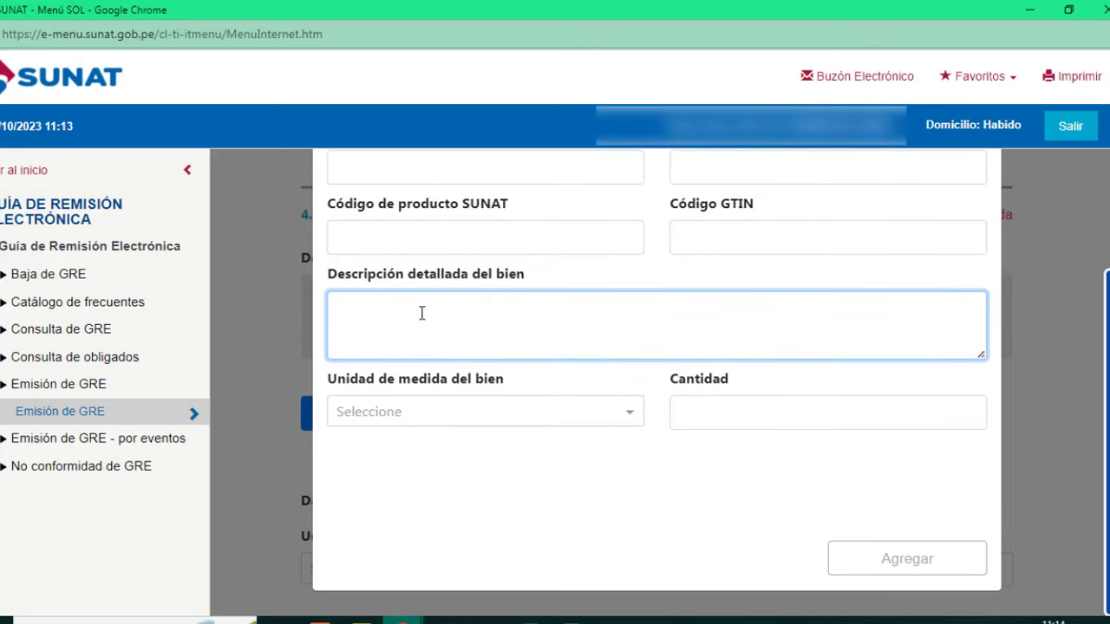
text(productos de pan)
text( llevar)
click(509, 439)
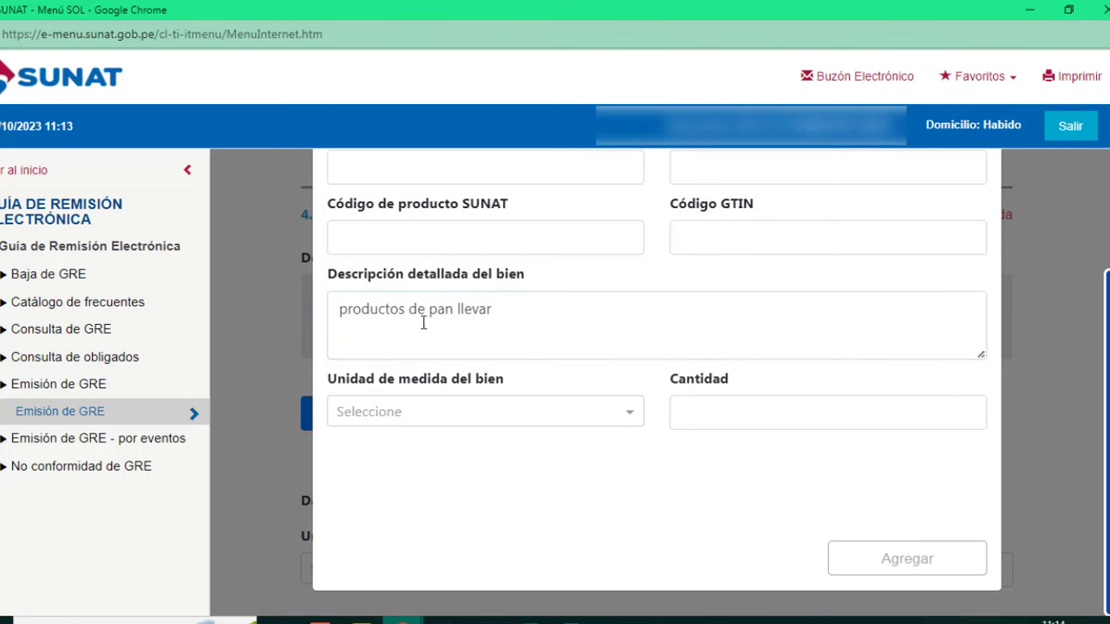
Step: Give the item unit NIU - UNIDAD and quantity 200, and add it to the list
click(634, 415)
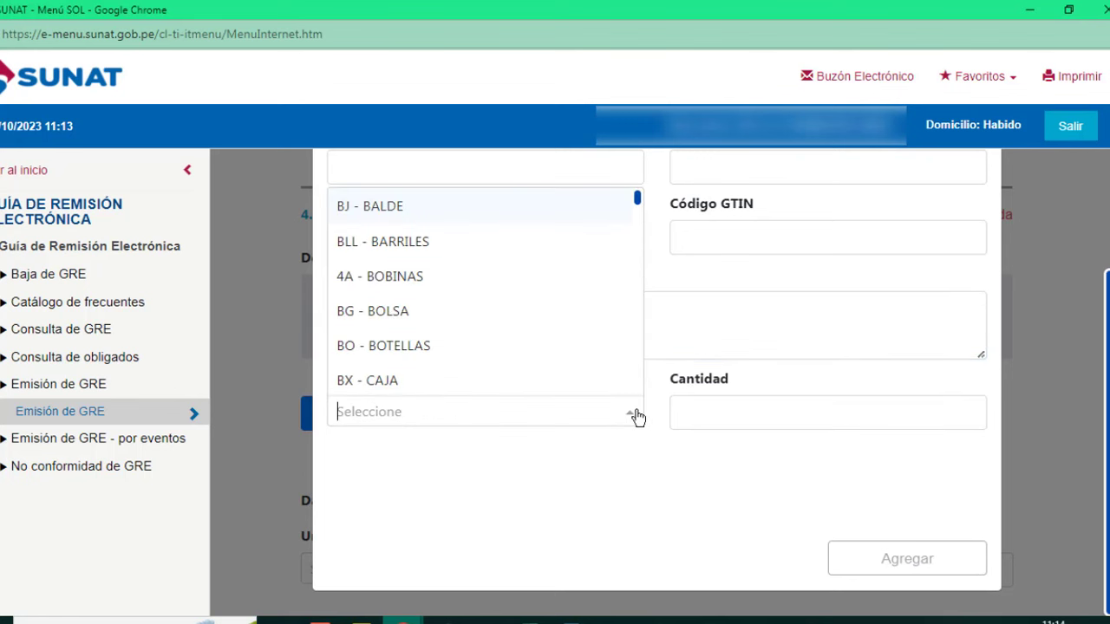
click(590, 451)
click(621, 414)
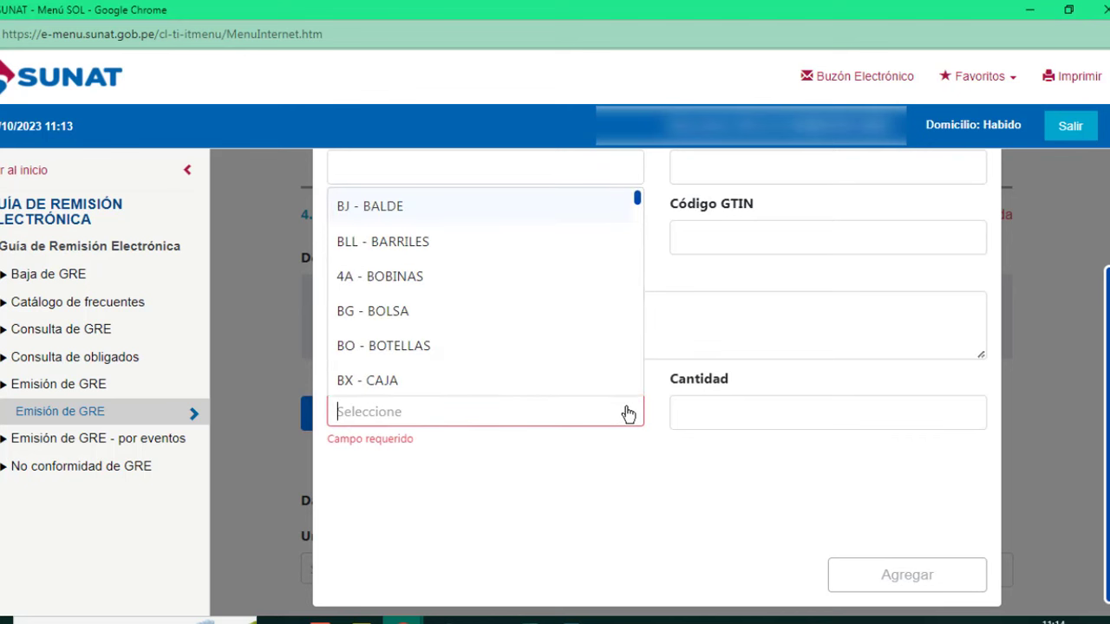
text(un)
click(558, 387)
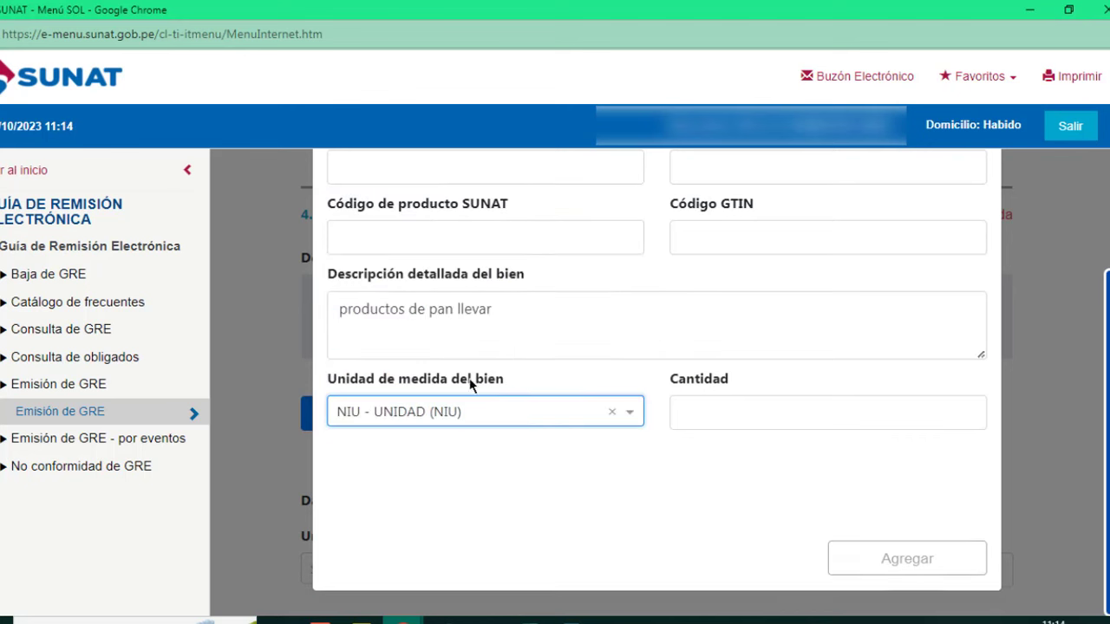
click(750, 418)
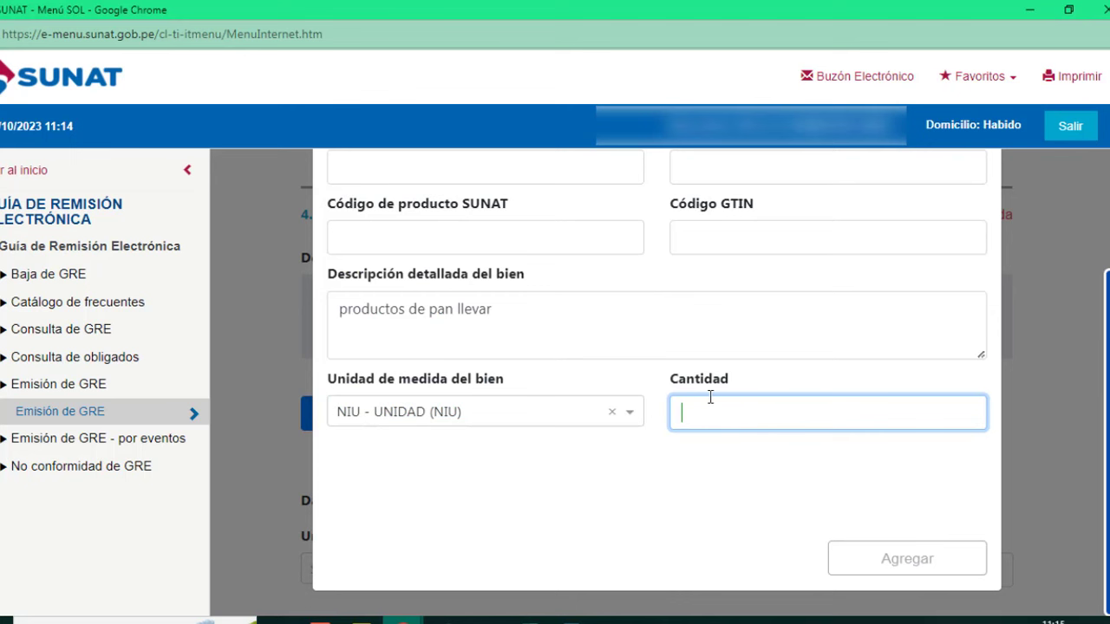
text(200)
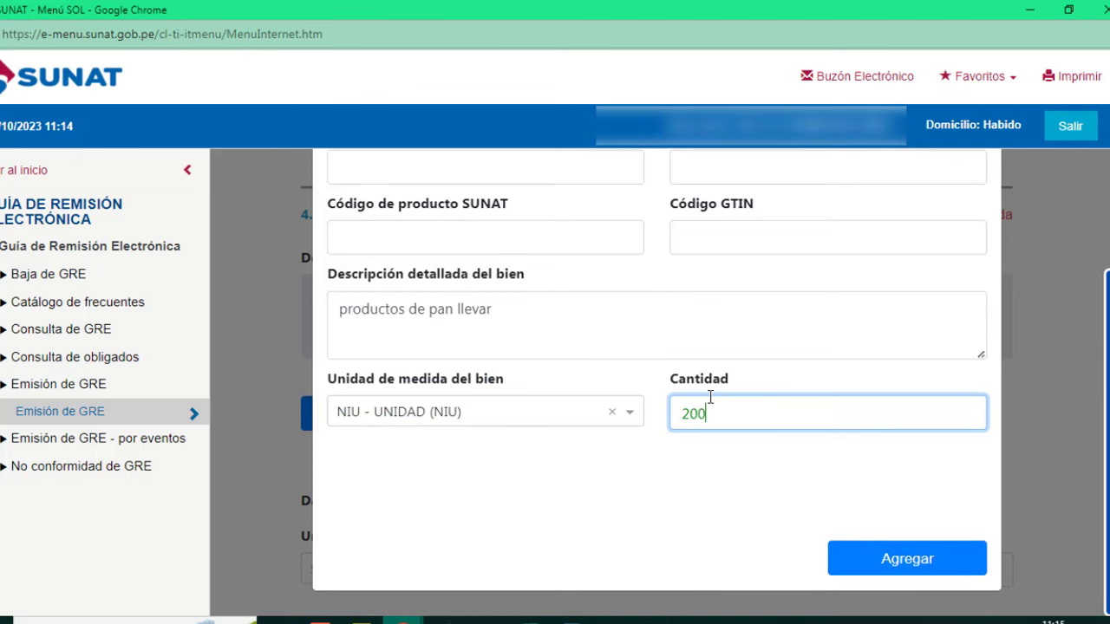
click(884, 557)
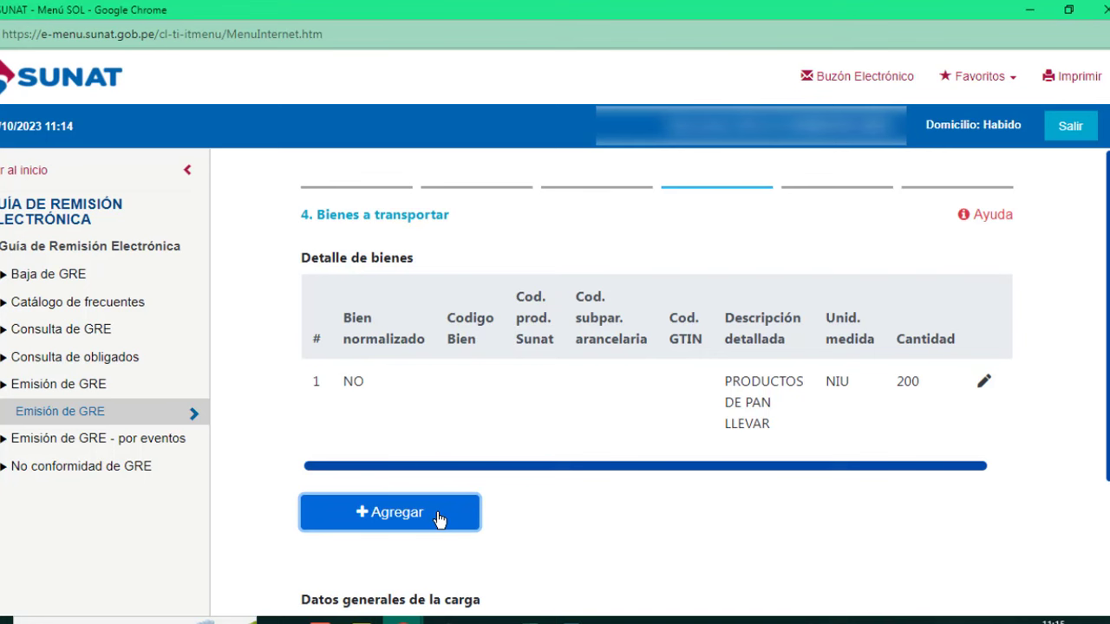
Step: Dismiss an empty second goods item form without adding anything
click(440, 518)
scroll(538, 451, down, 2)
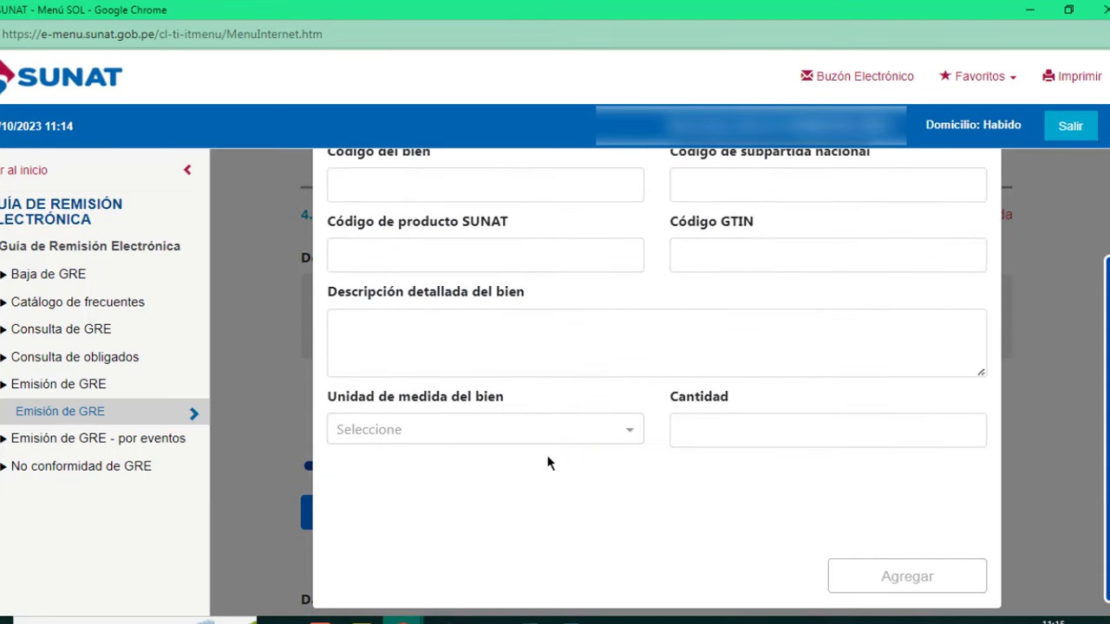
scroll(988, 232, up, 2)
click(979, 201)
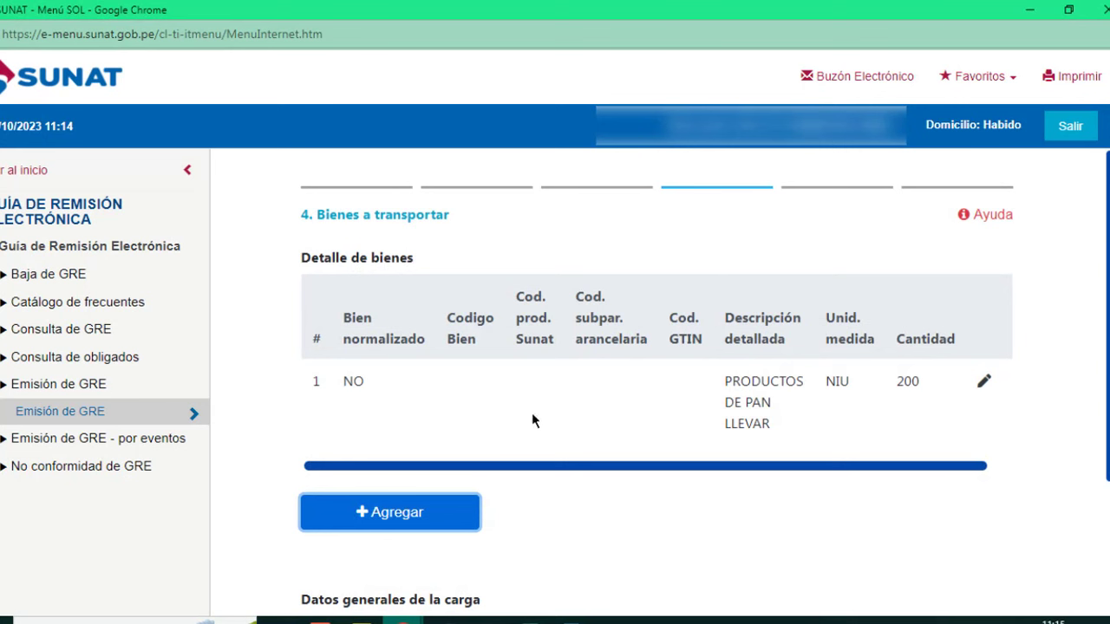
Step: Set the total gross load weight to 35 TONELADAS and continue to Punto de partida y llegada
scroll(390, 328, down, 2)
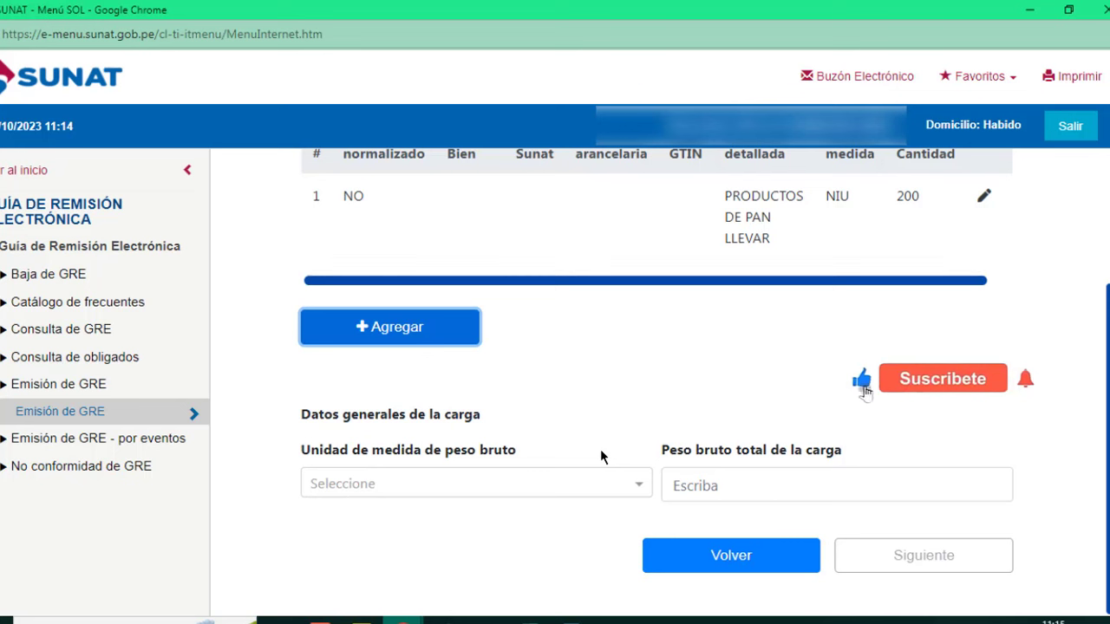
click(641, 489)
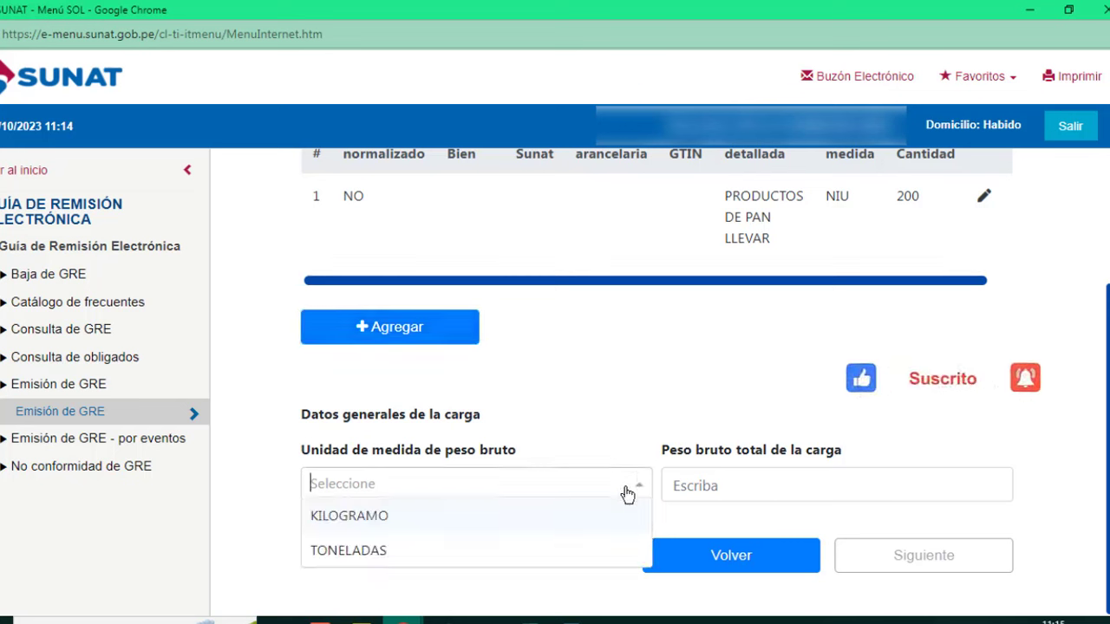
click(350, 555)
click(725, 483)
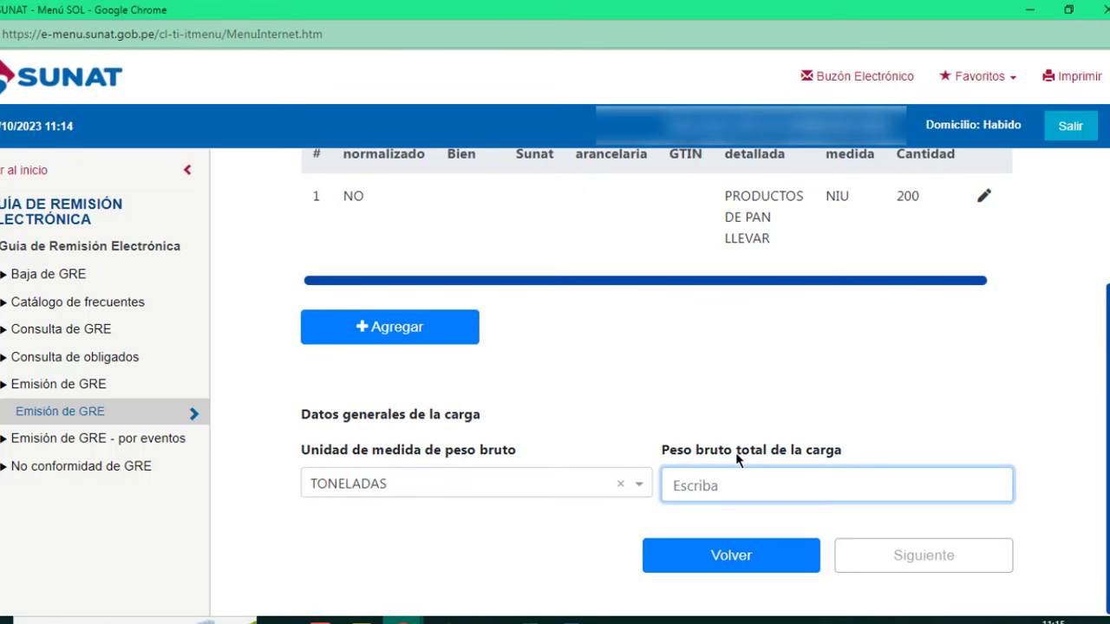
text(35)
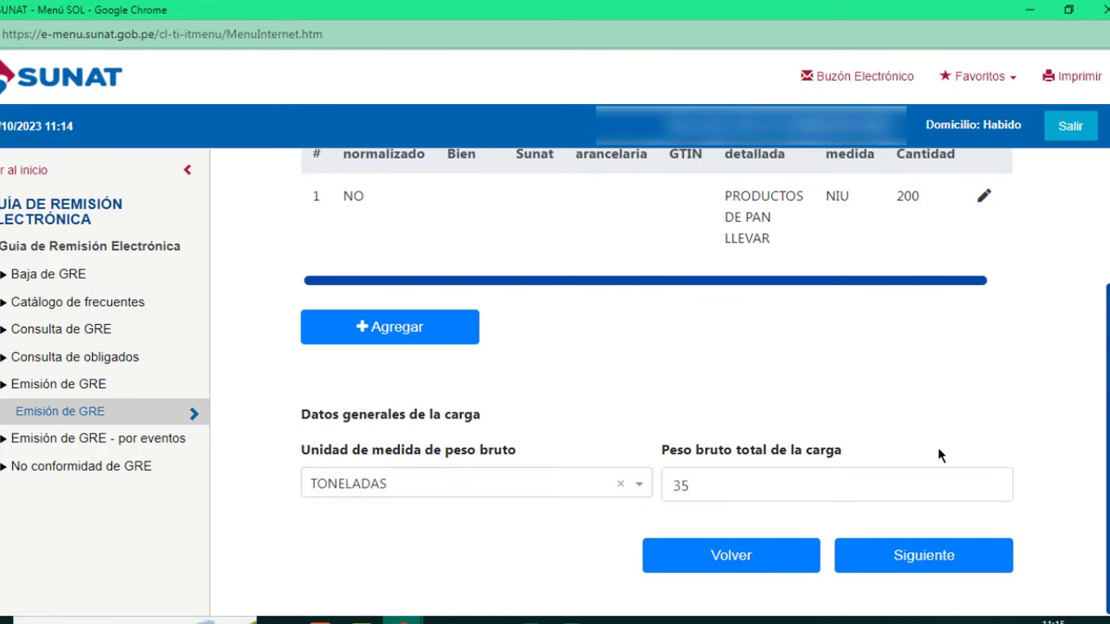
click(968, 556)
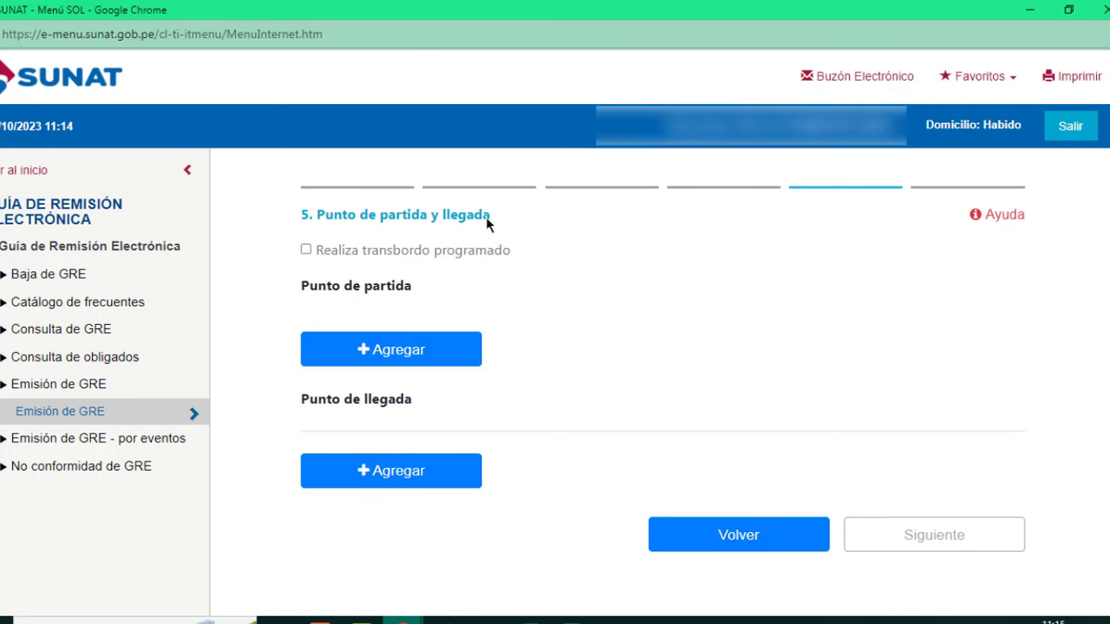
Step: Start a departure point in LA LIBERTAD department, OTUZCO province, OTUZCO district
click(389, 348)
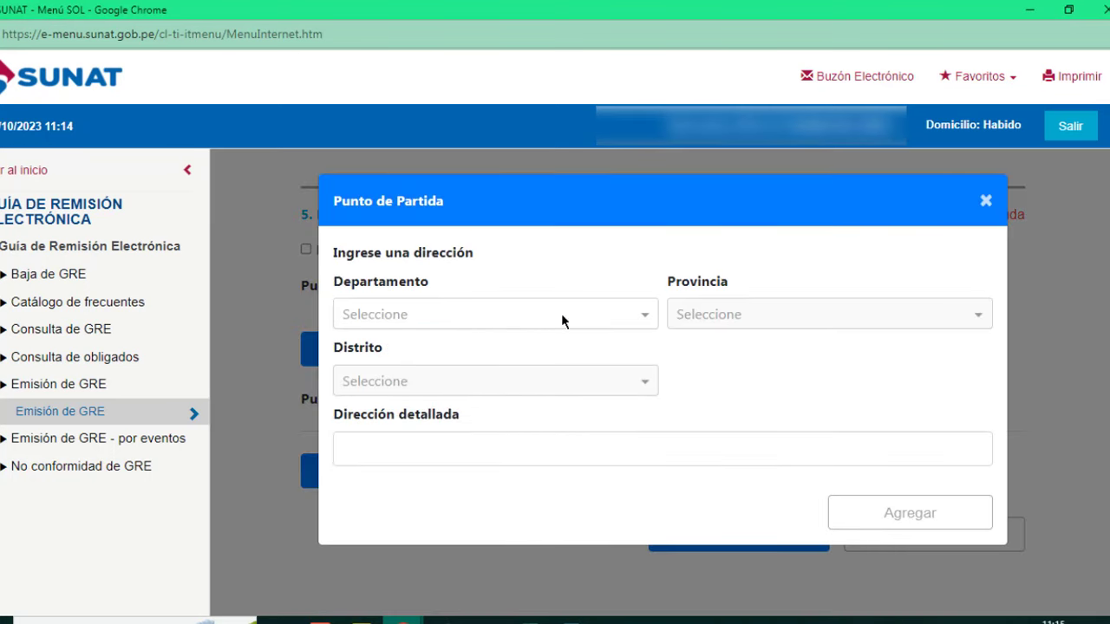
click(639, 317)
scroll(463, 367, down, 2)
scroll(390, 475, down, 2)
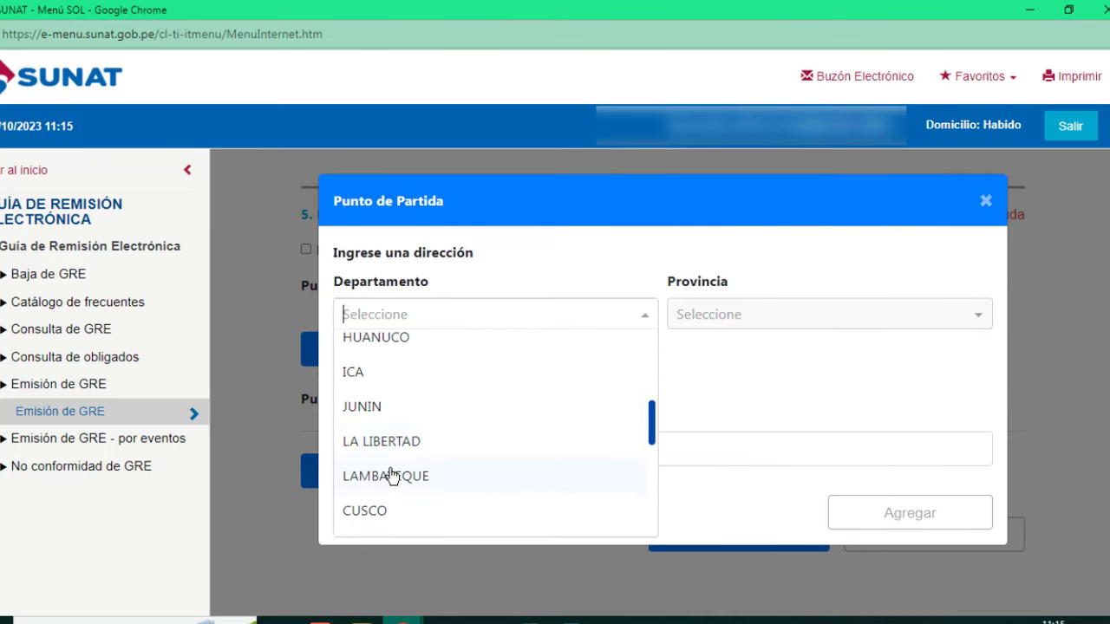
click(392, 442)
click(801, 314)
click(716, 522)
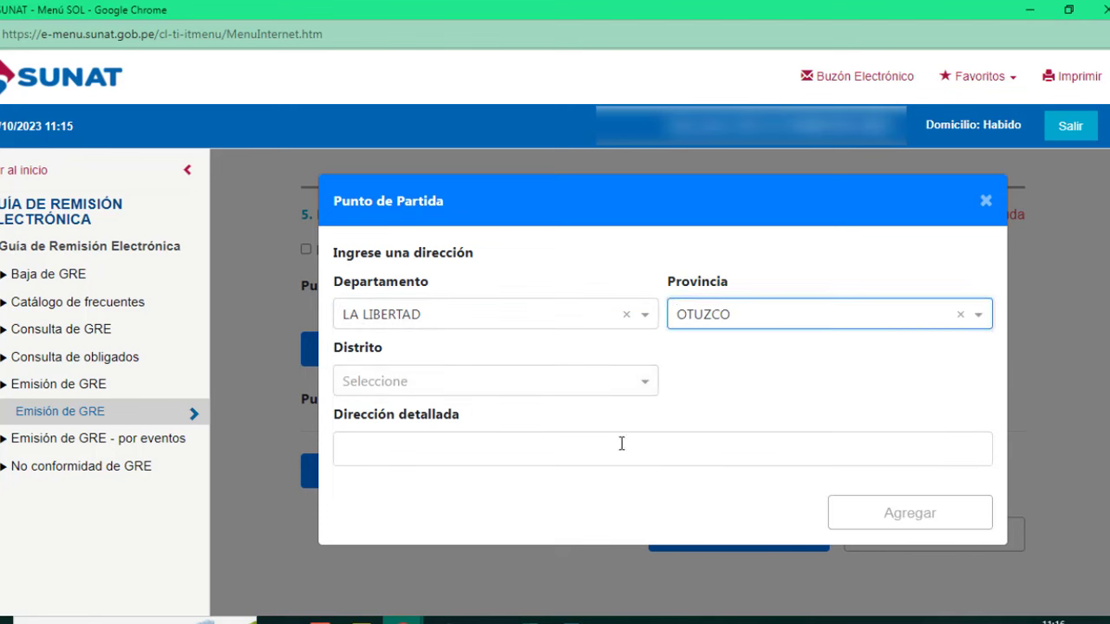
click(503, 386)
click(405, 413)
Step: Paste the detailed departure address, save the departure point, and begin an arrival point
click(421, 444)
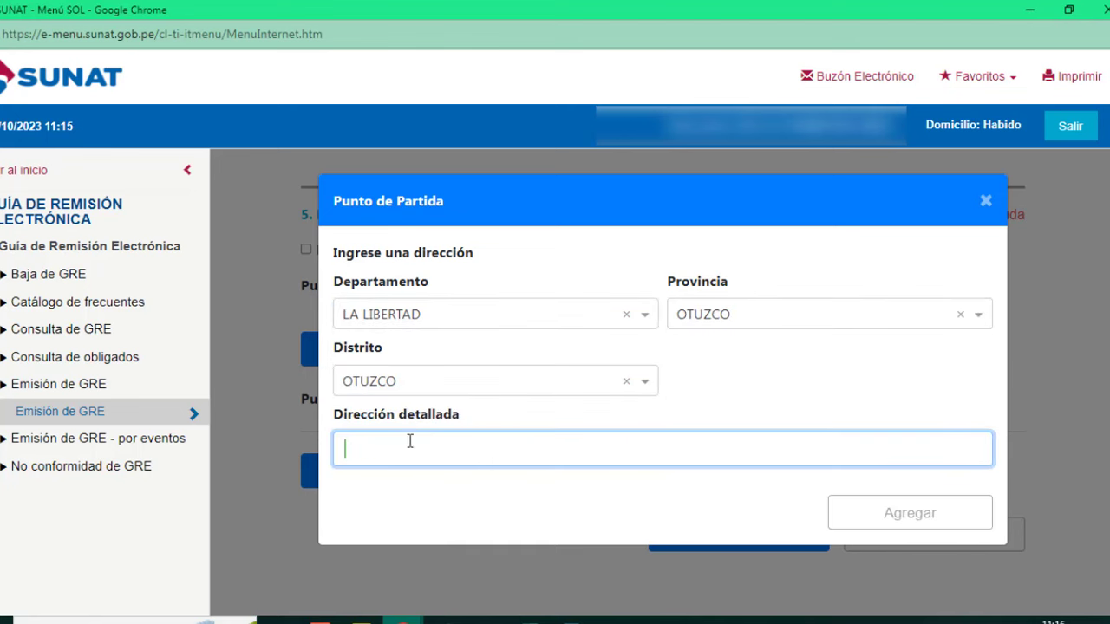
key(ctrl+v)
click(643, 476)
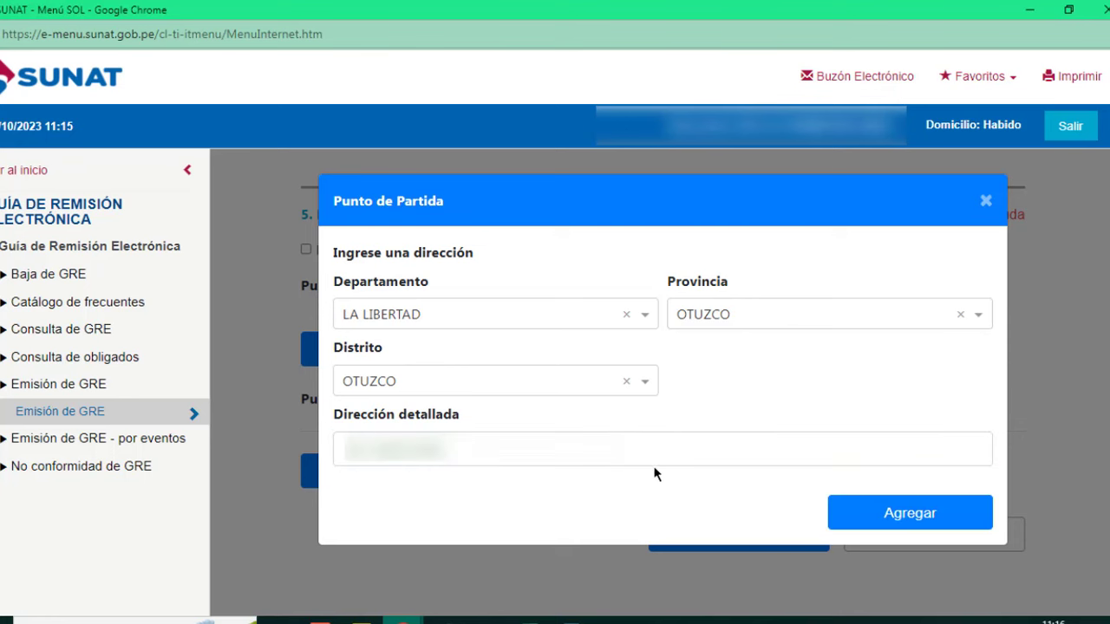
click(915, 513)
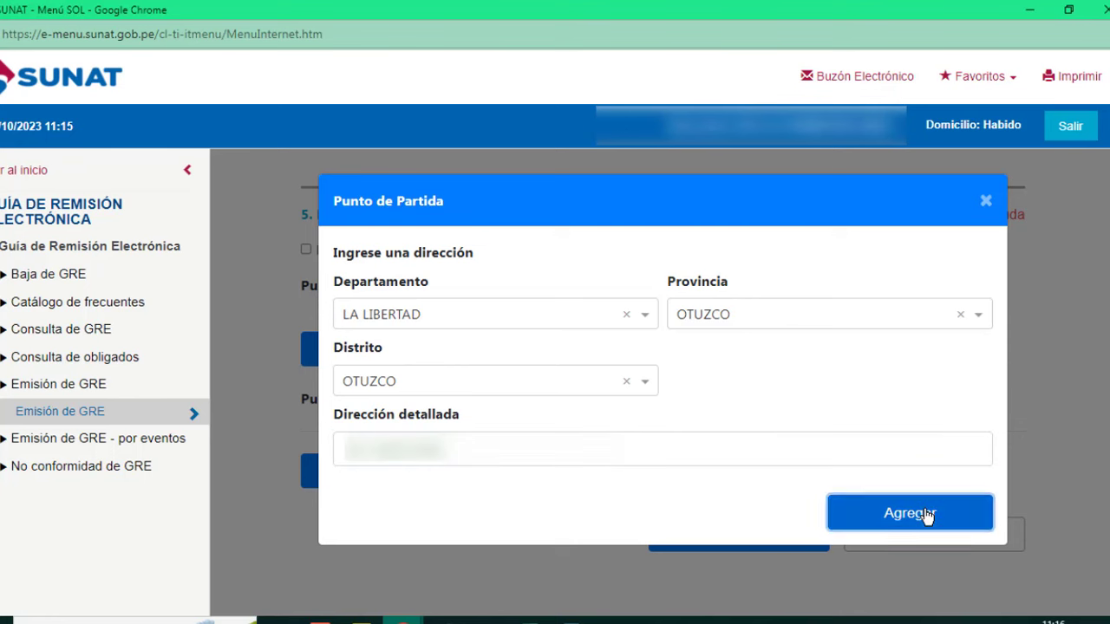
scroll(699, 382, down, 1)
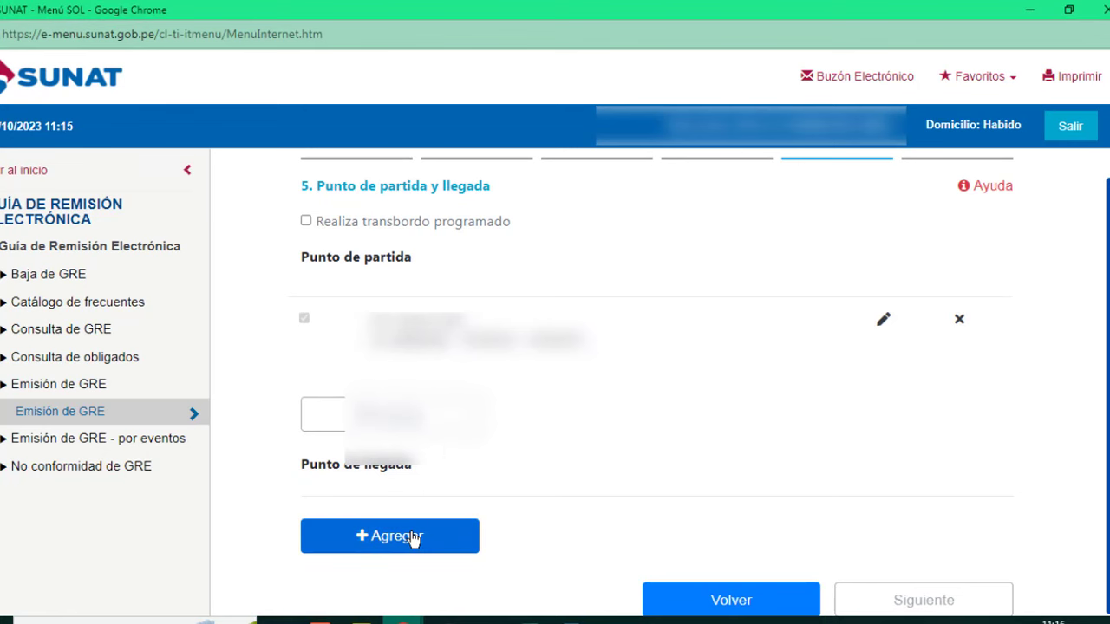
click(414, 539)
Step: Add an arrival point in PUNO, CHUCUITO at 'Jr. Lima' and continue to transport data
click(495, 313)
scroll(488, 433, down, 5)
click(373, 453)
click(755, 312)
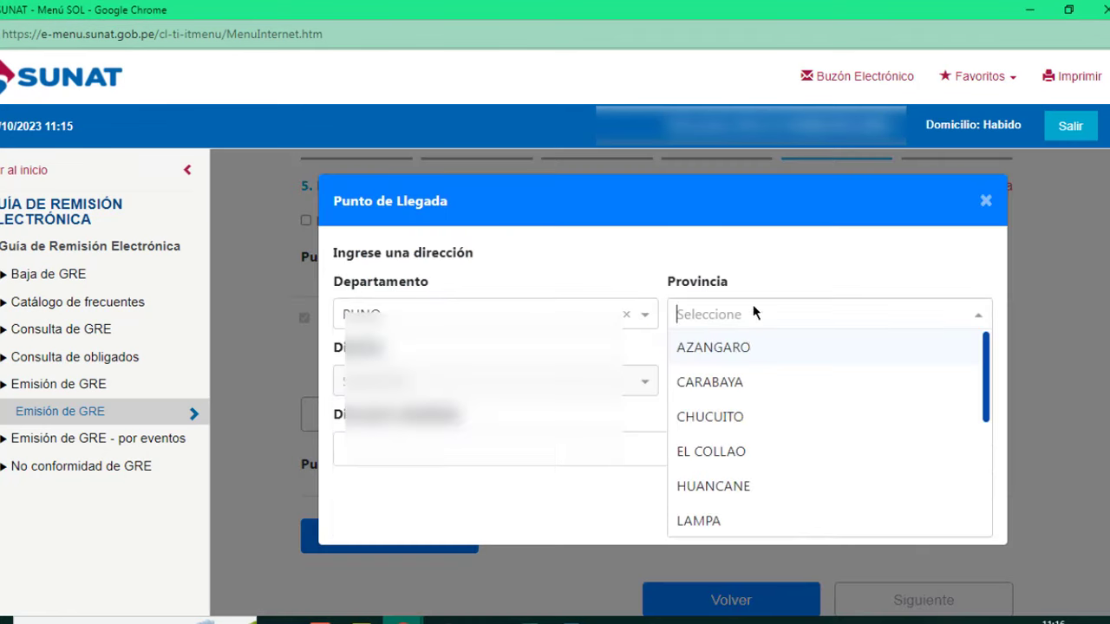
click(713, 414)
click(495, 395)
click(513, 446)
text(Jr. Lima)
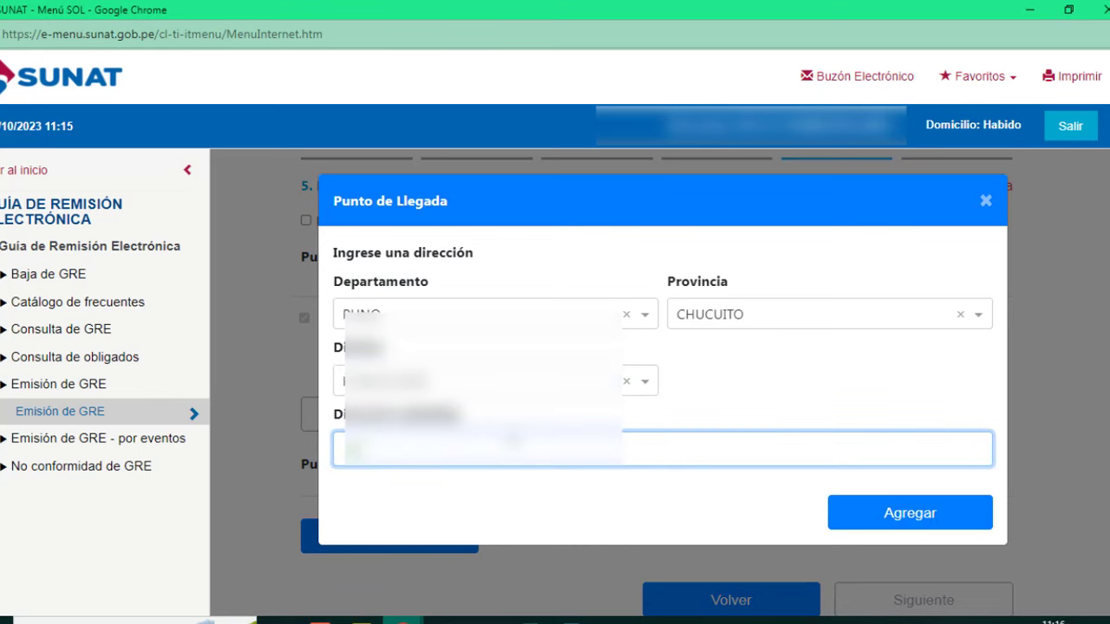
click(897, 524)
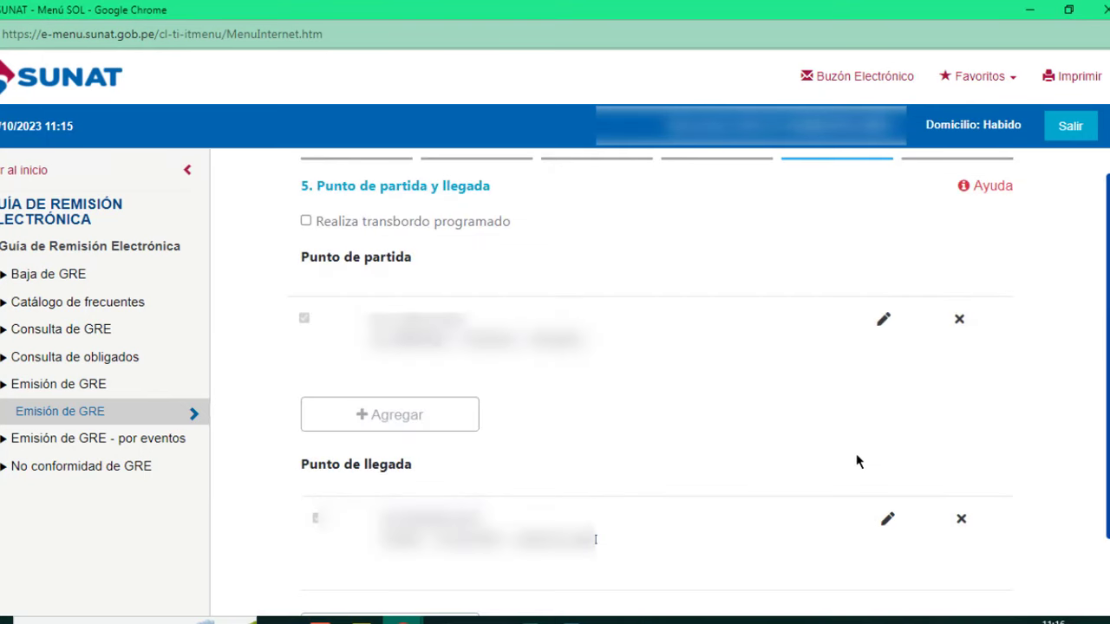
scroll(744, 450, down, 1)
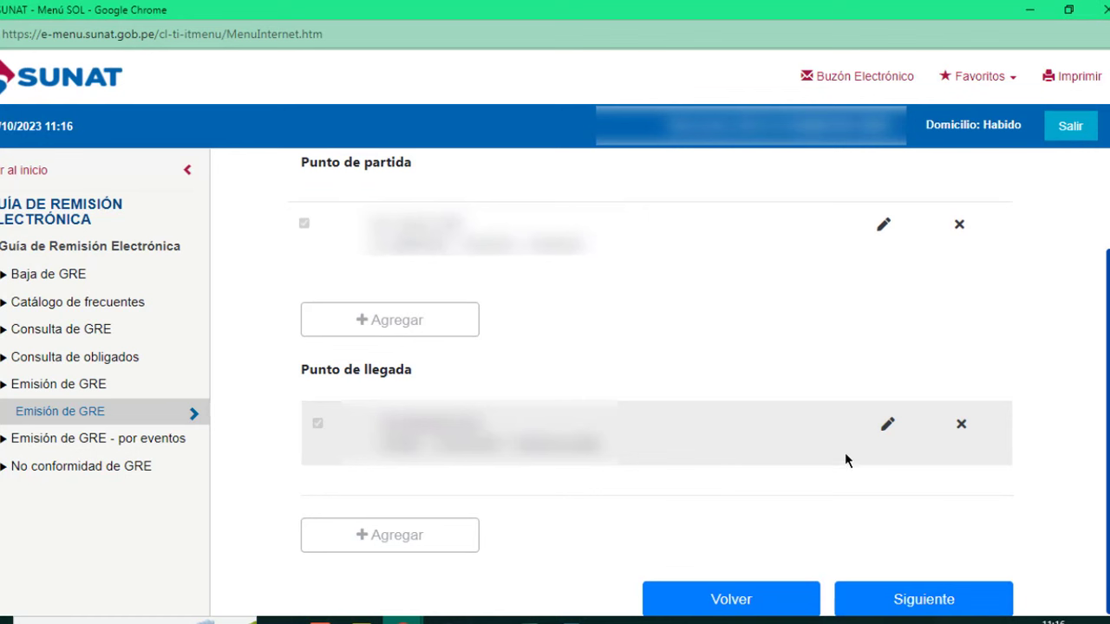
click(966, 600)
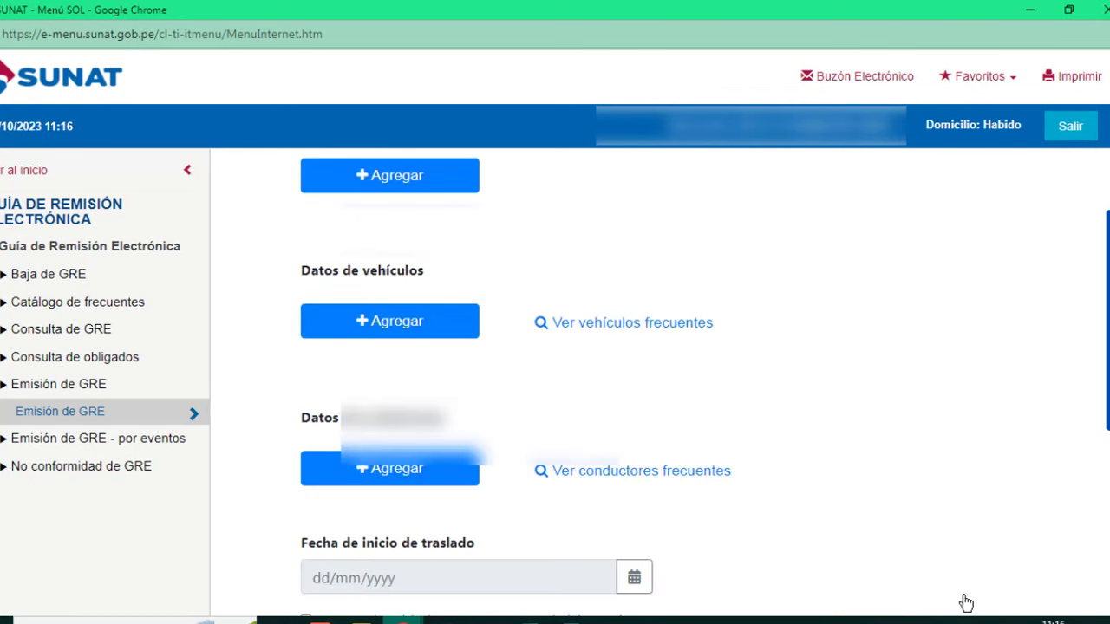
scroll(944, 516, up, 2)
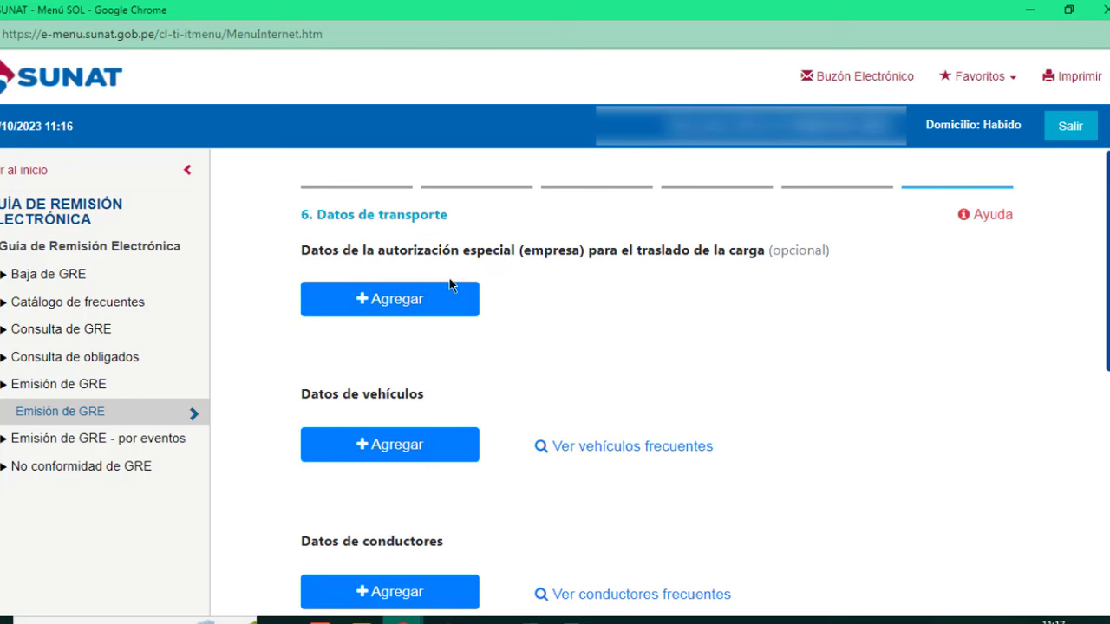
click(407, 300)
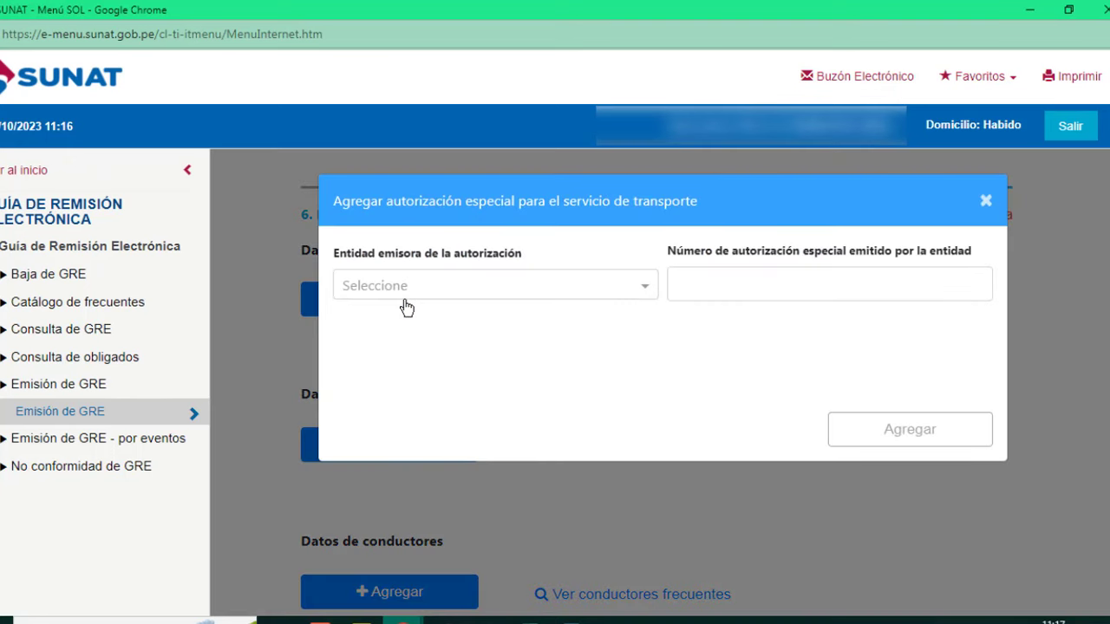
click(518, 283)
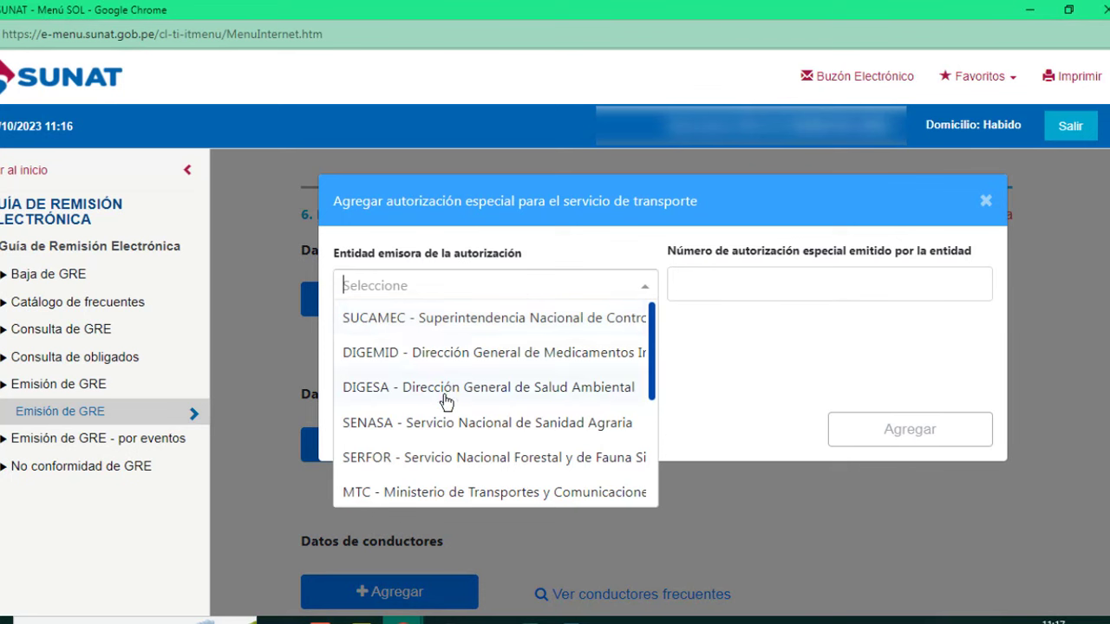
scroll(446, 390, down, 2)
scroll(448, 401, down, 1)
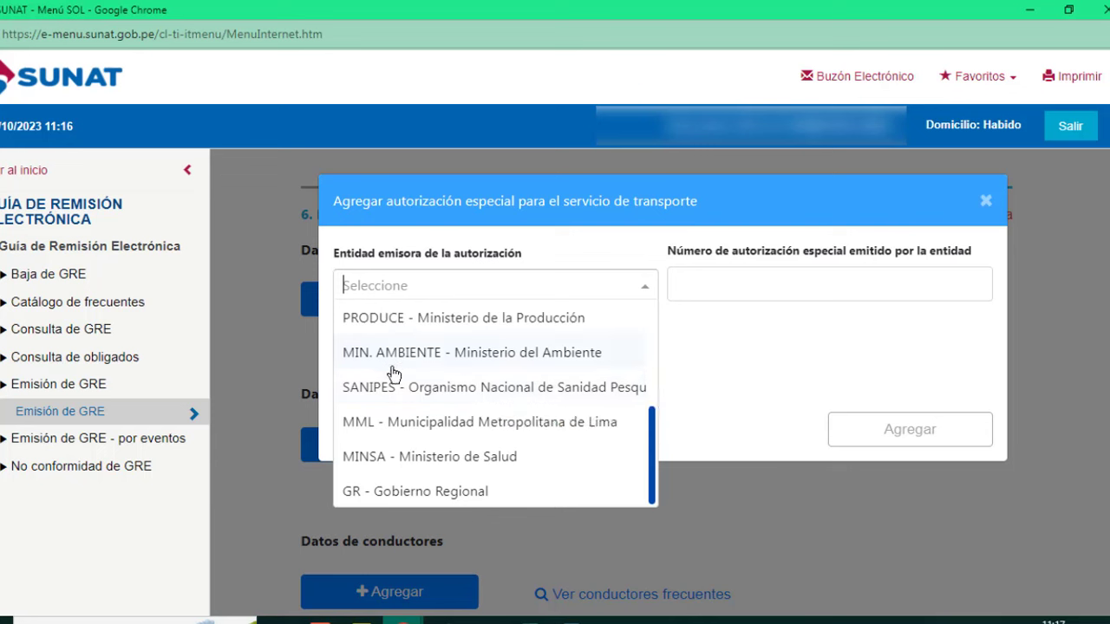
click(420, 457)
click(709, 271)
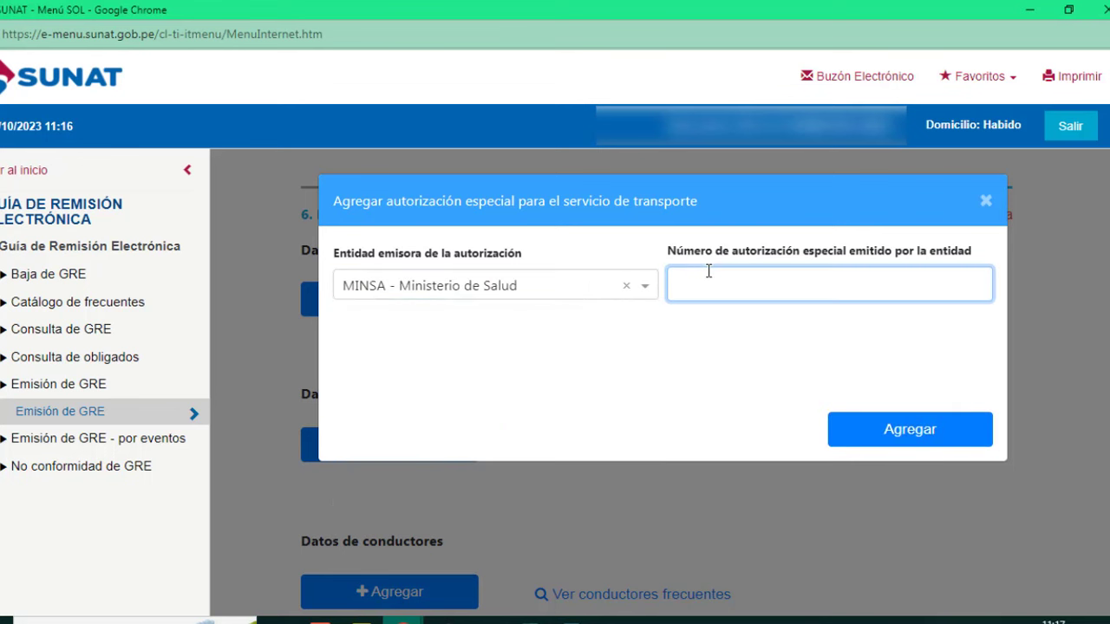
text(55)
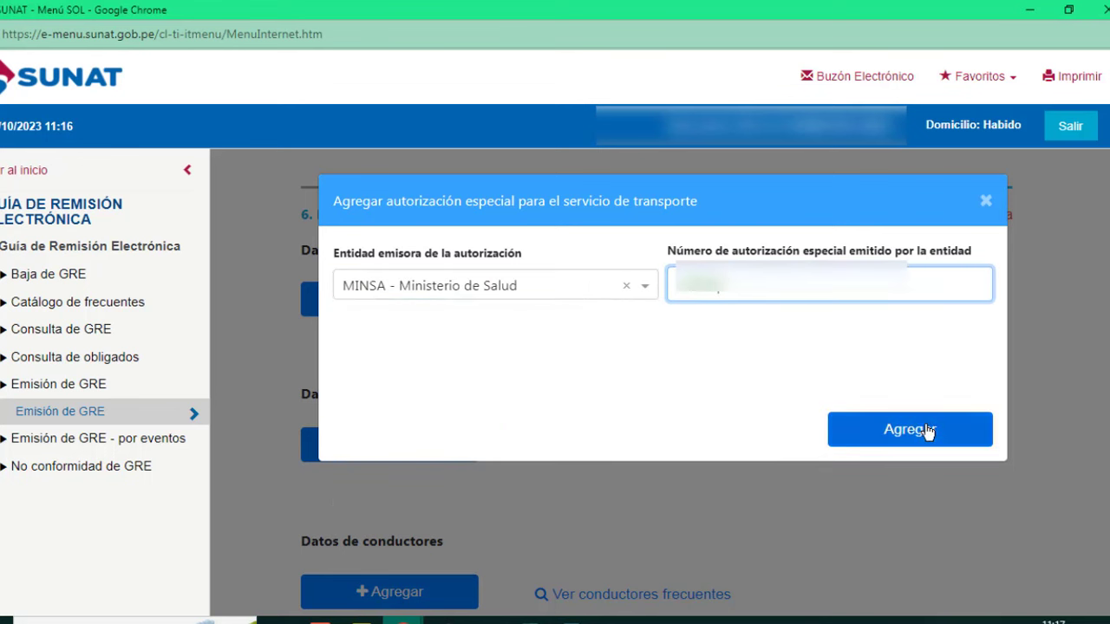
click(987, 202)
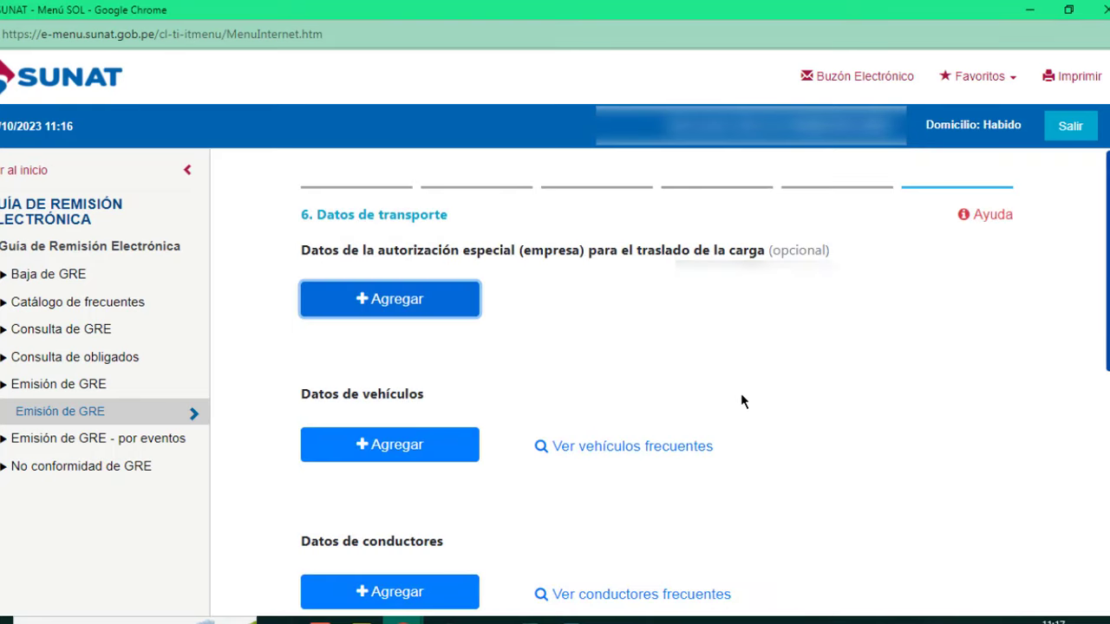
Step: Add the principal vehicle with MTC as issuing entity and authorization number 4444414
scroll(376, 267, down, 2)
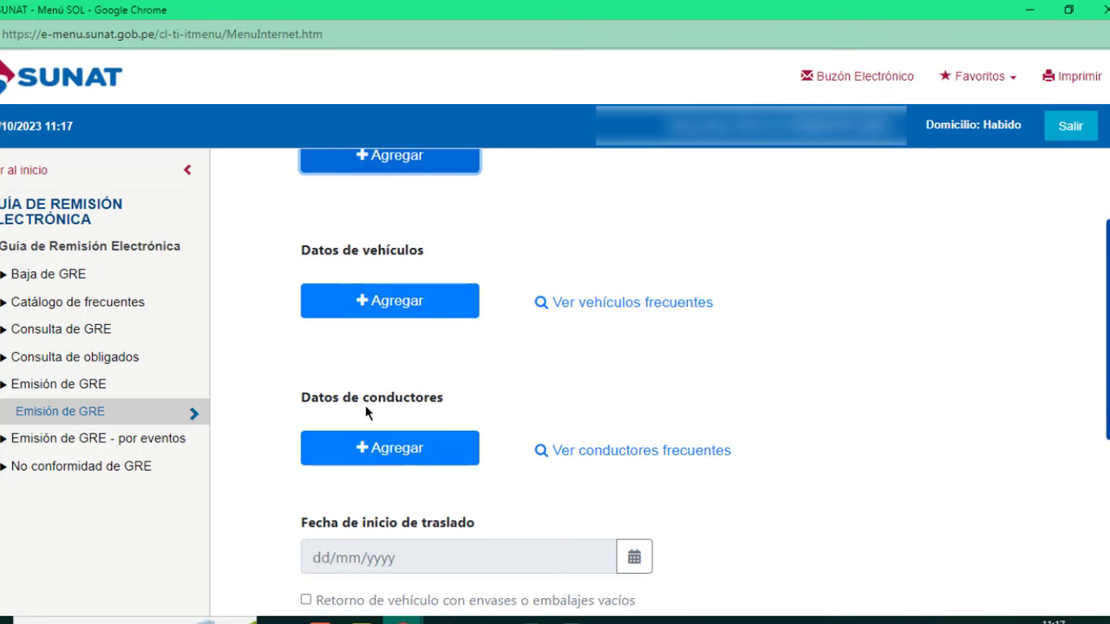
scroll(434, 397, up, 2)
click(426, 446)
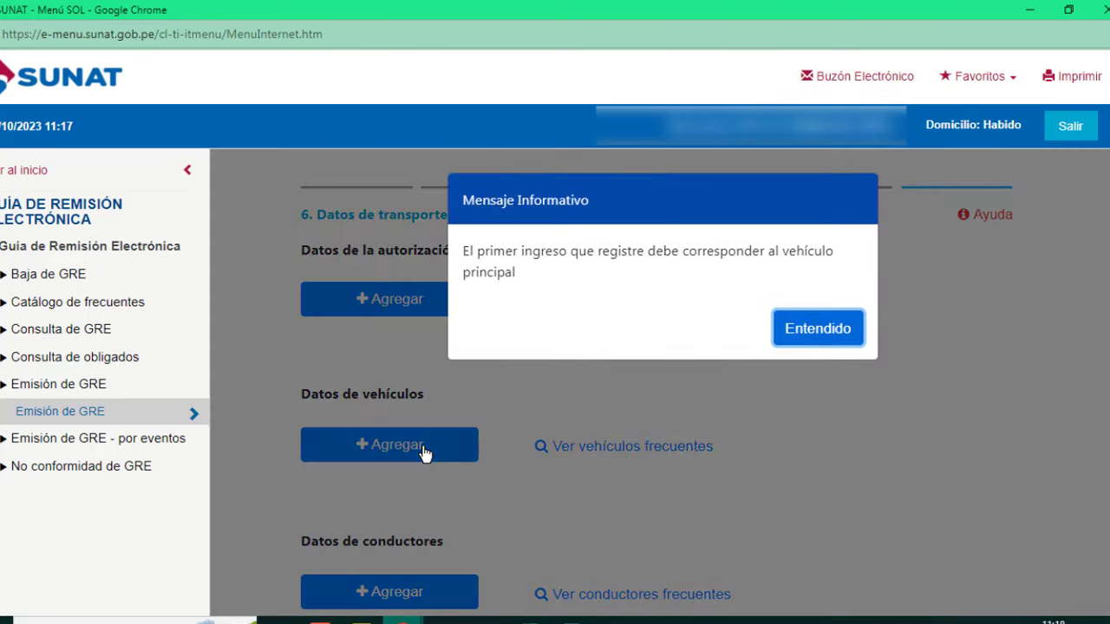
click(830, 334)
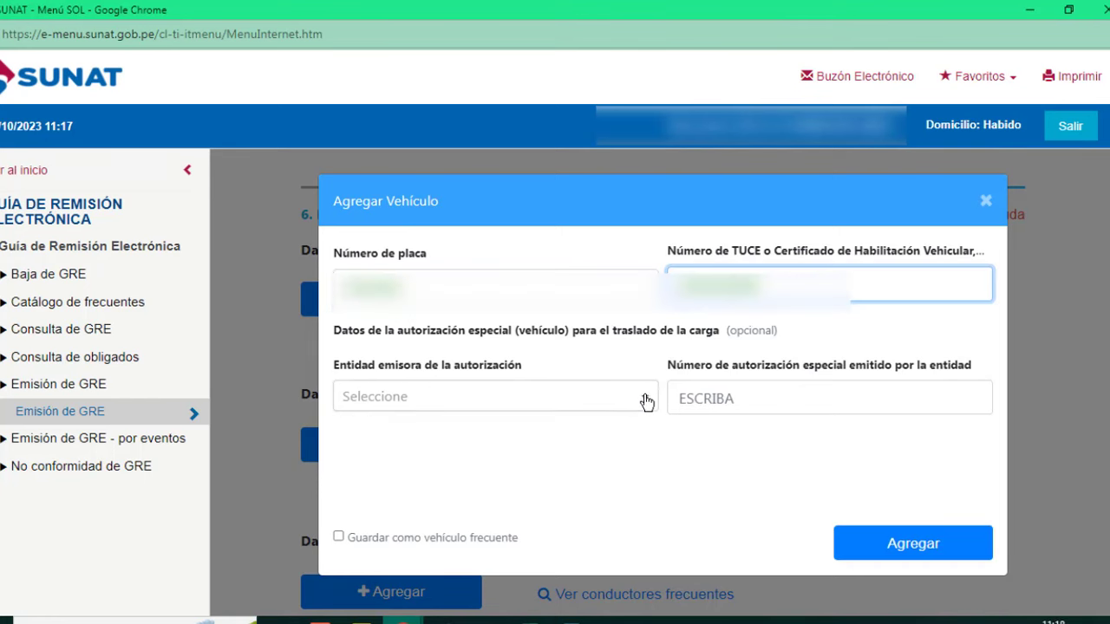
click(645, 399)
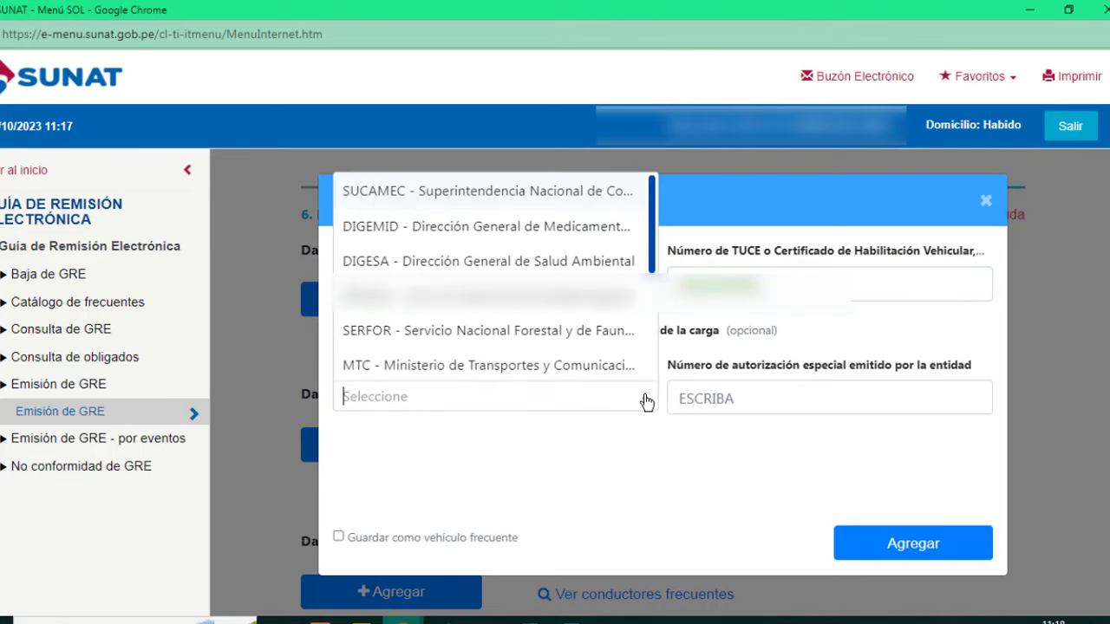
click(466, 365)
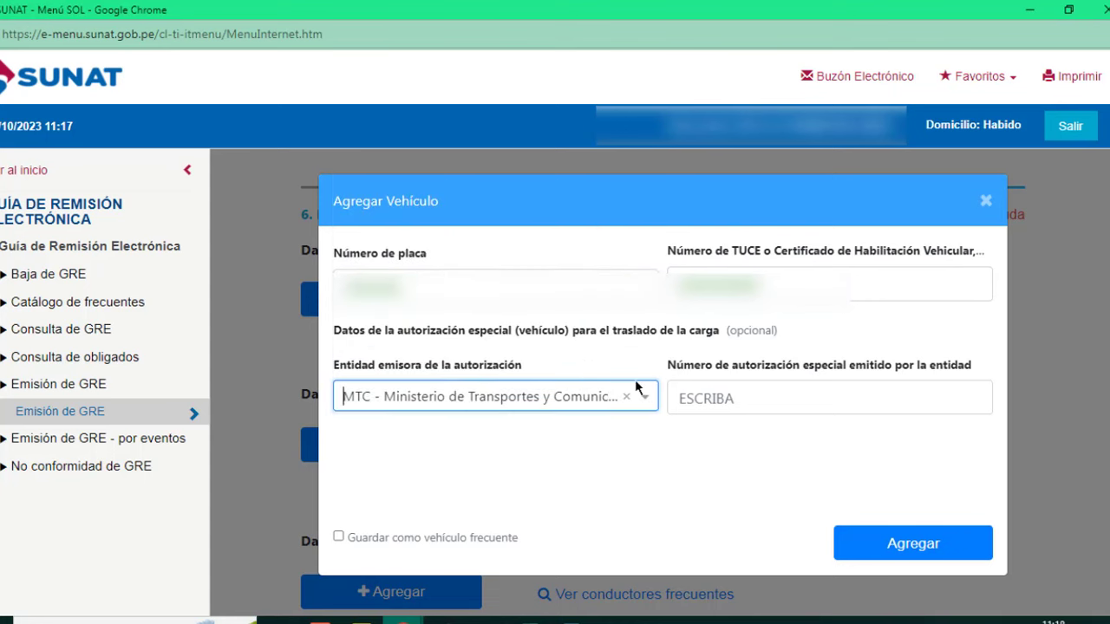
click(733, 397)
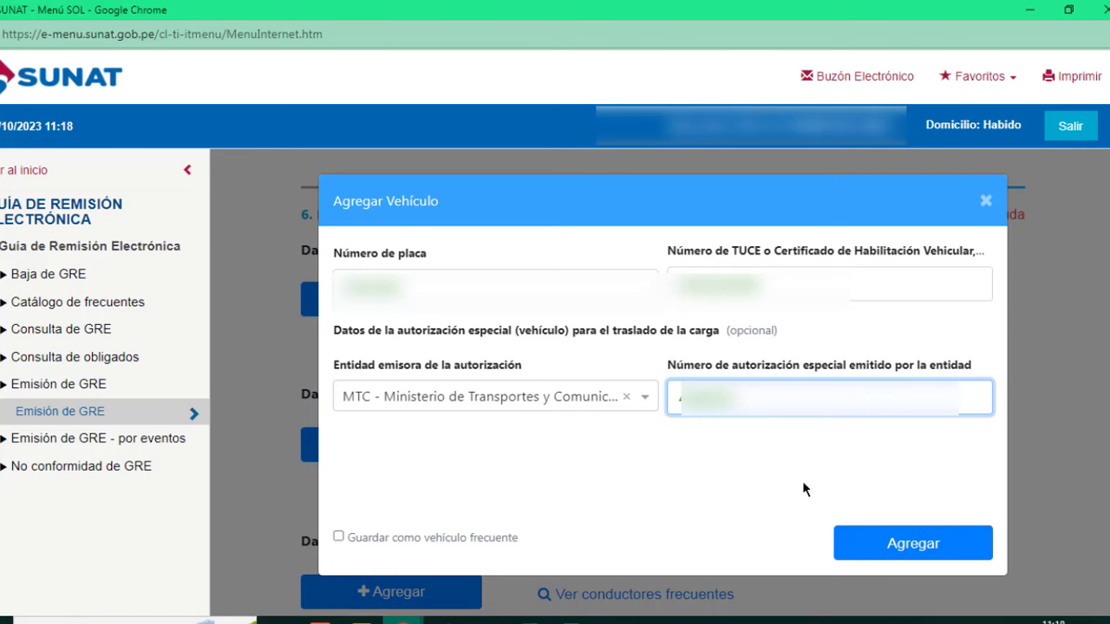
click(876, 533)
click(820, 346)
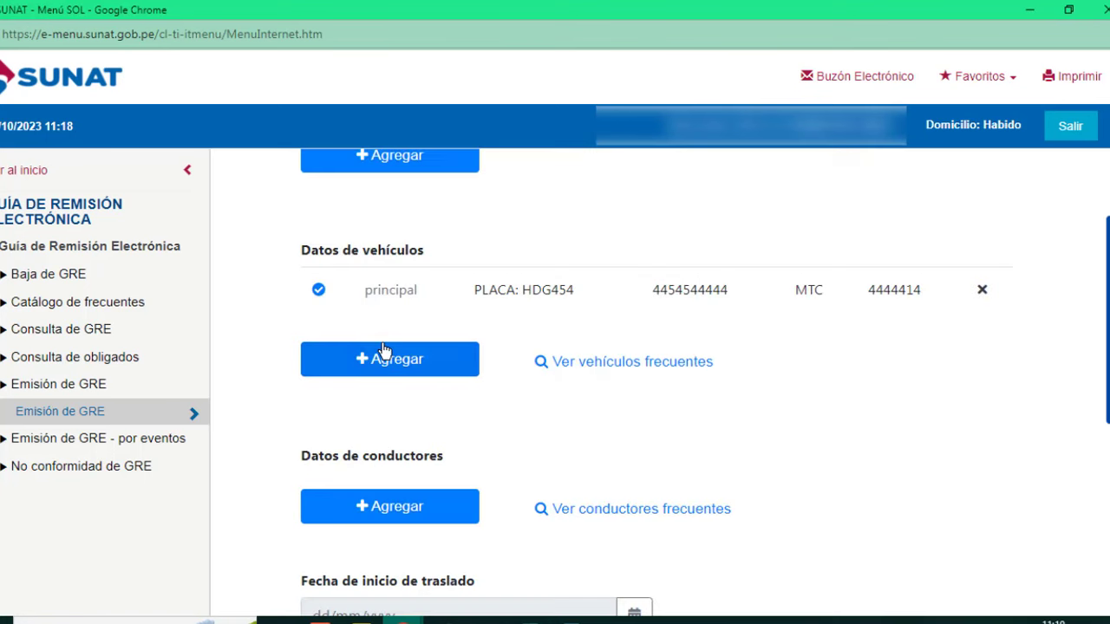
Step: Register the principal driver by pasting their DNI so the name loads, then add them
click(408, 515)
click(820, 337)
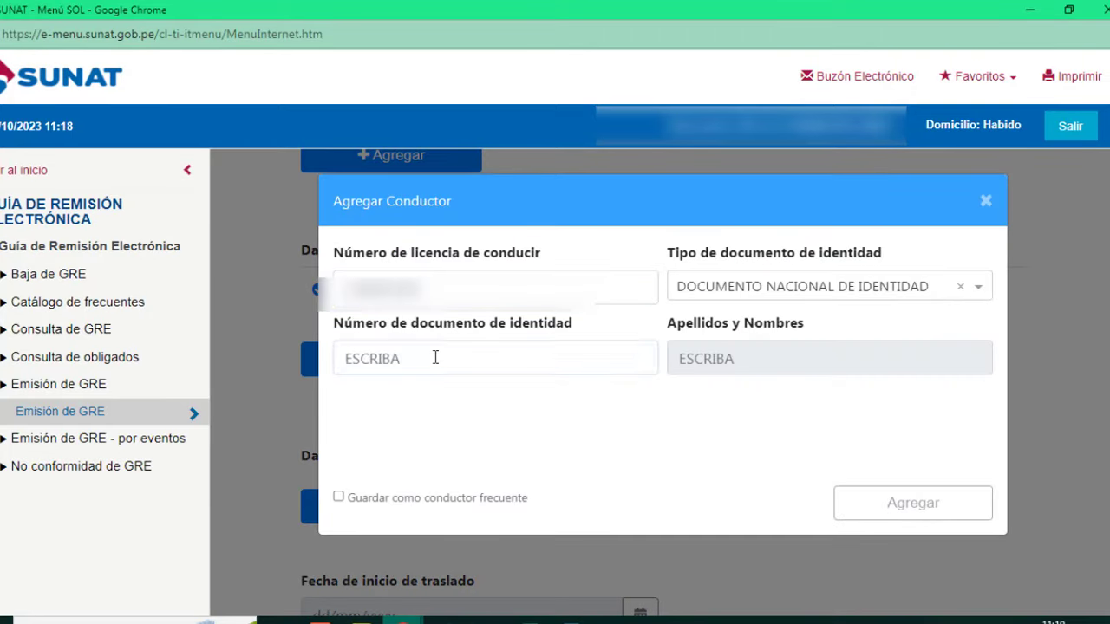
click(414, 356)
key(ctrl+v)
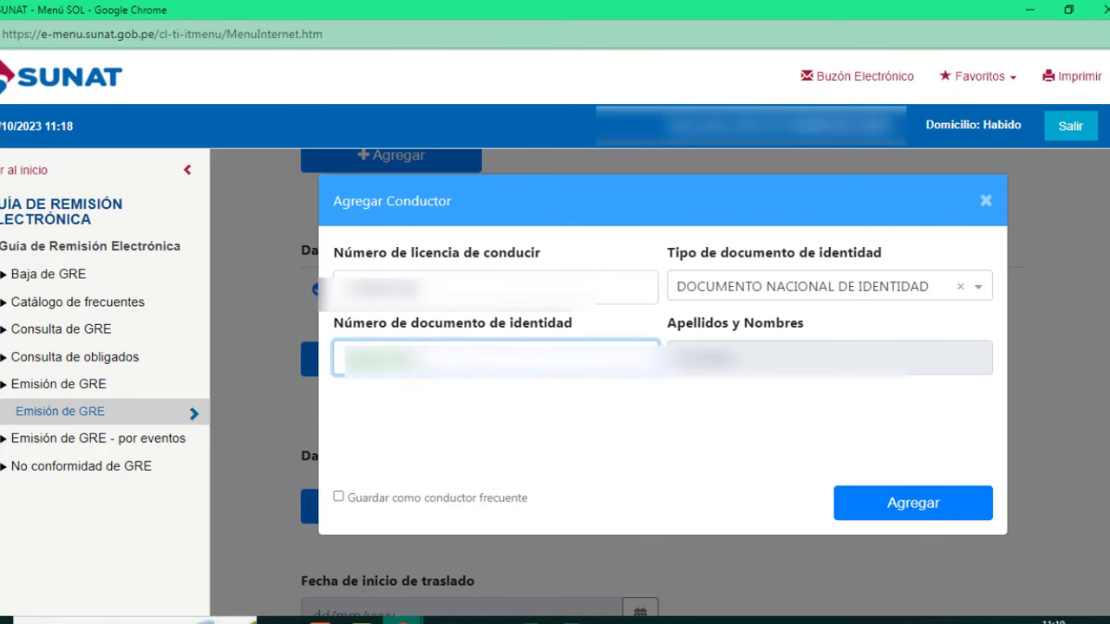
click(453, 394)
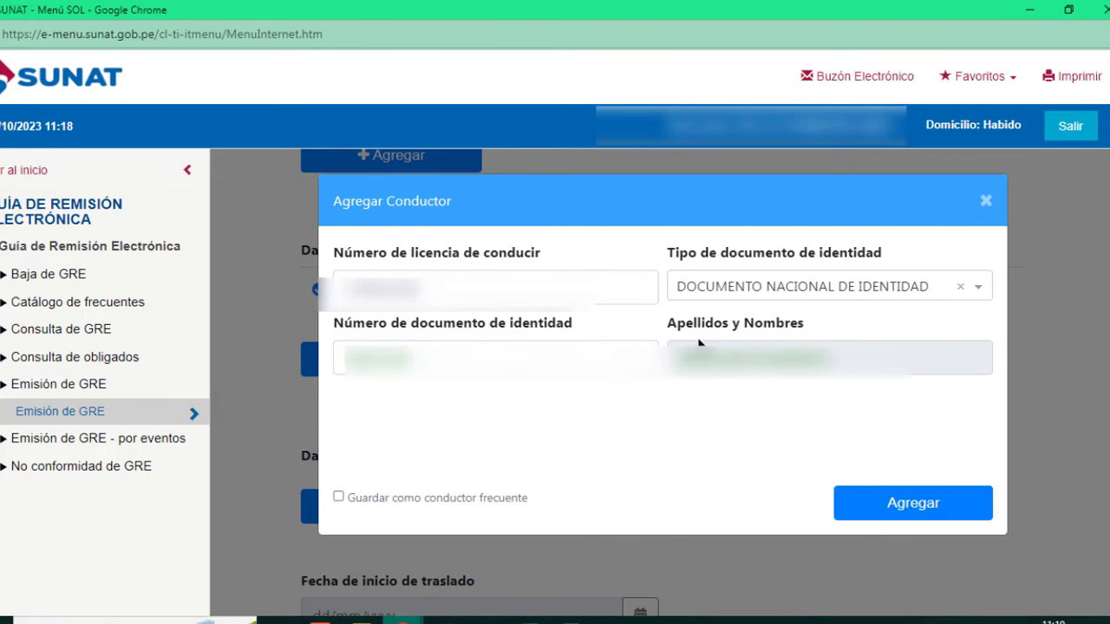
click(919, 509)
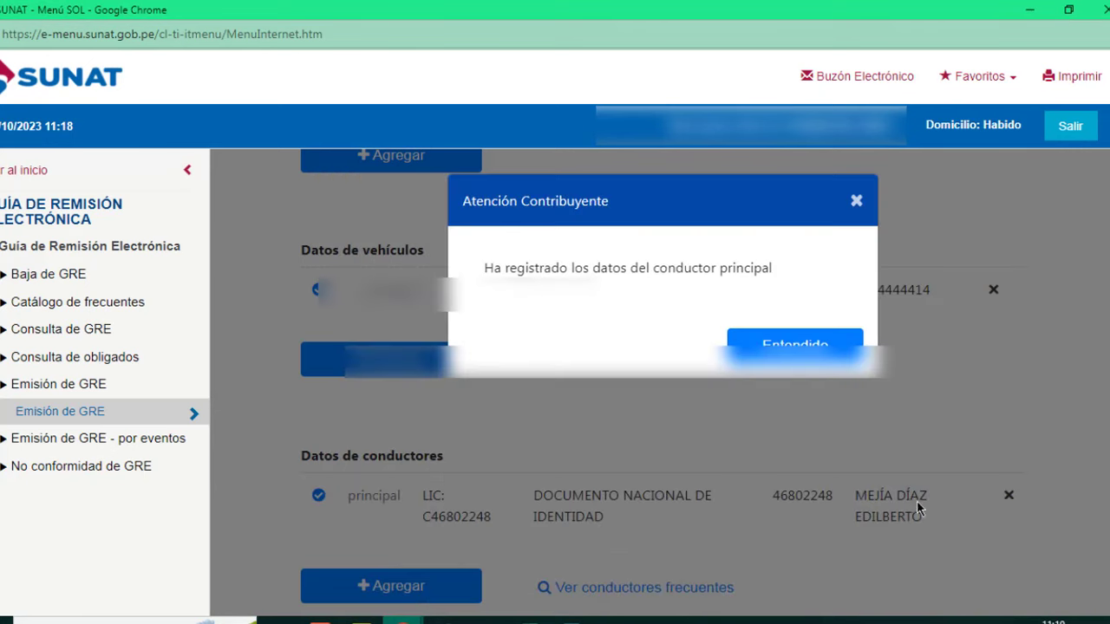
click(804, 349)
scroll(800, 355, up, 3)
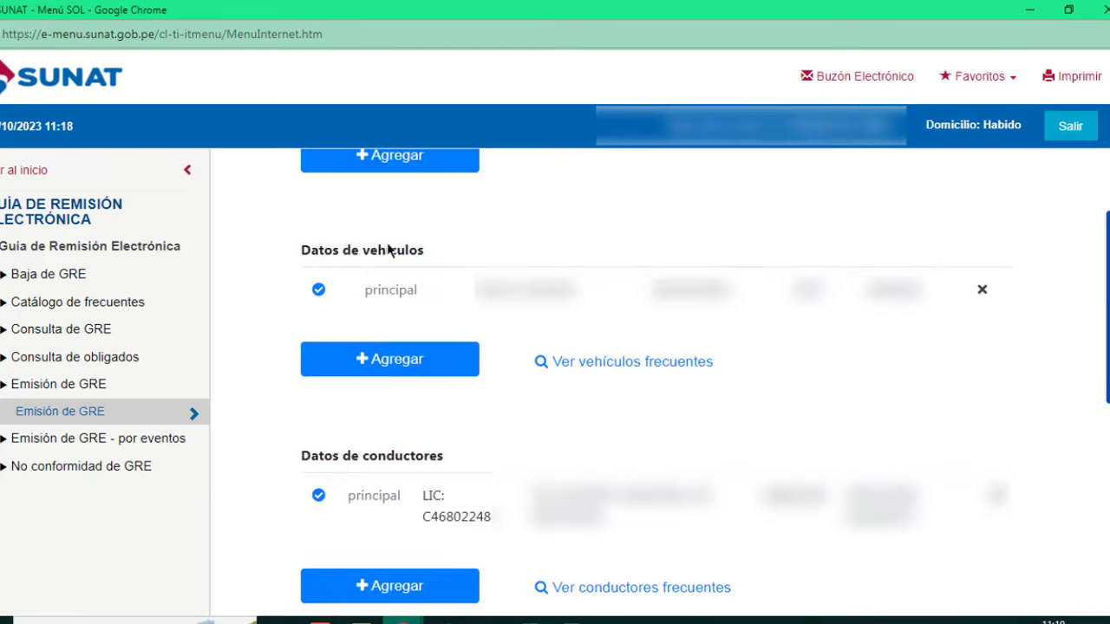
scroll(435, 312, down, 2)
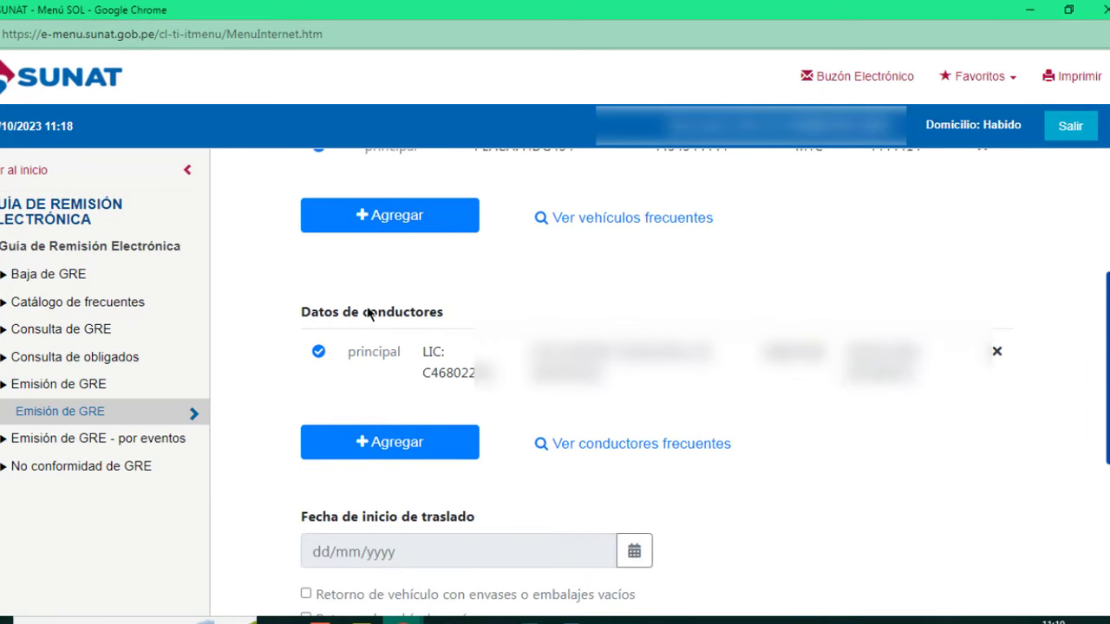
Step: Set the transfer start date to 02/10/2023 and tick Retorno de vehículo vacío
scroll(361, 243, down, 3)
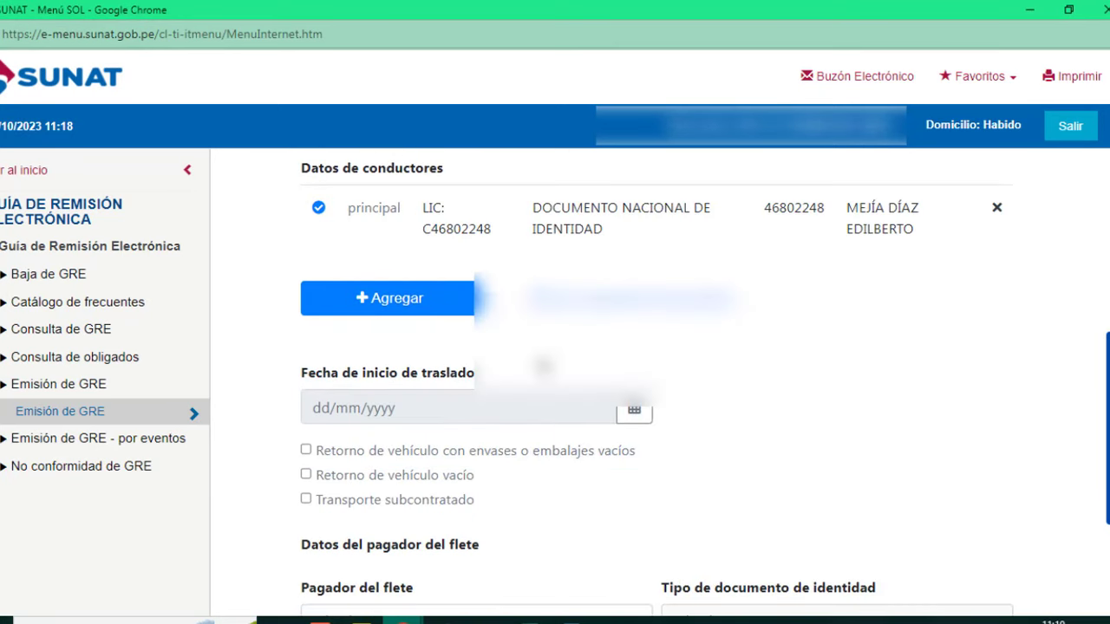
scroll(362, 244, down, 2)
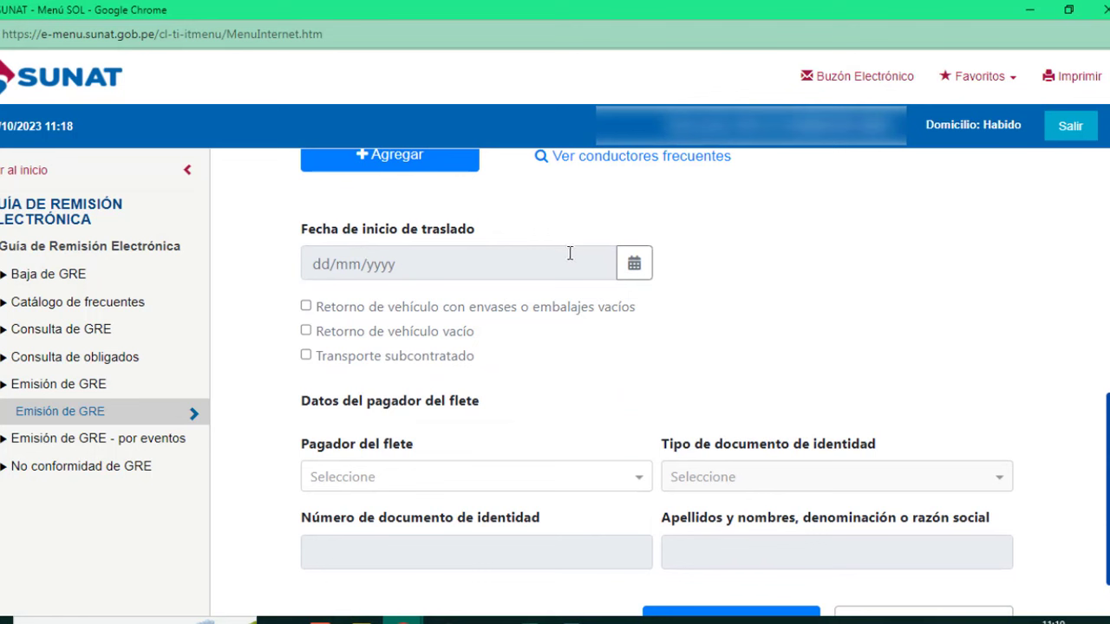
click(633, 267)
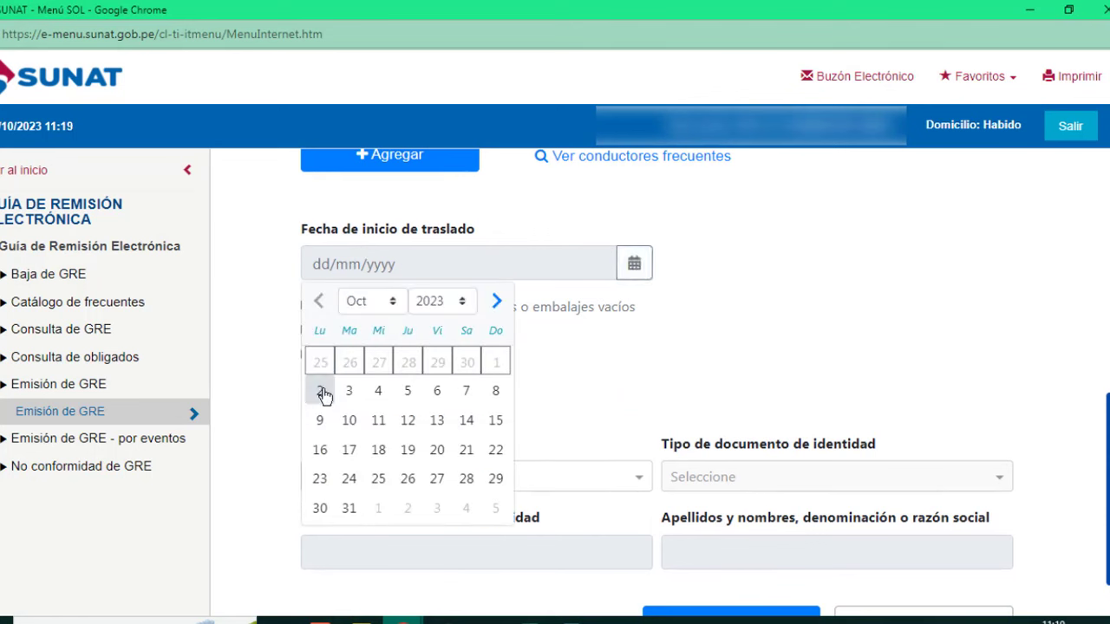
click(378, 391)
click(626, 268)
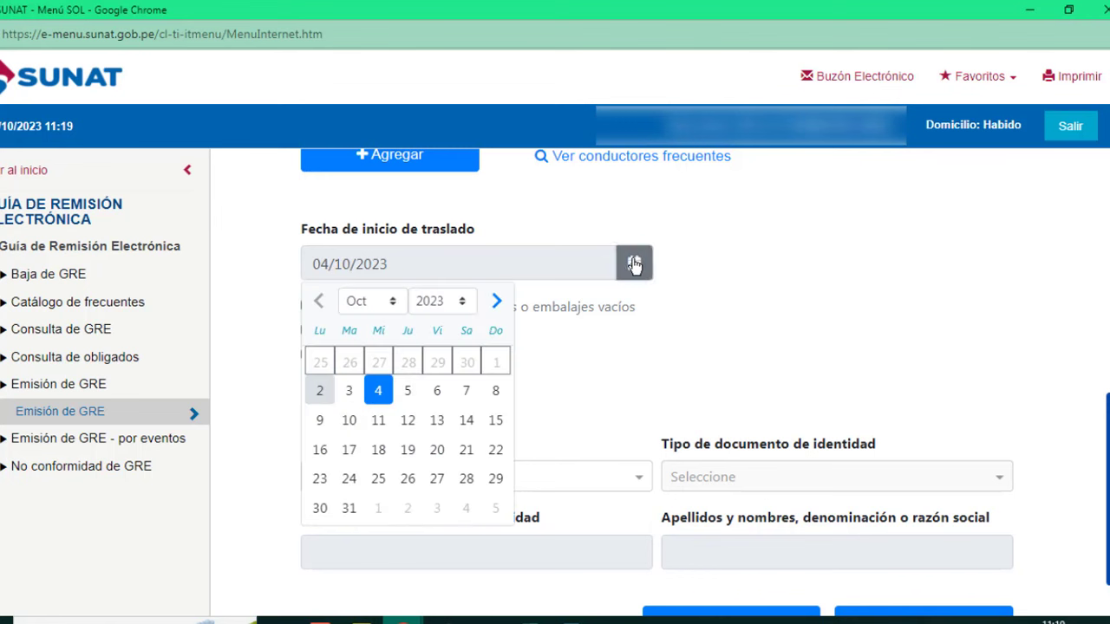
click(333, 397)
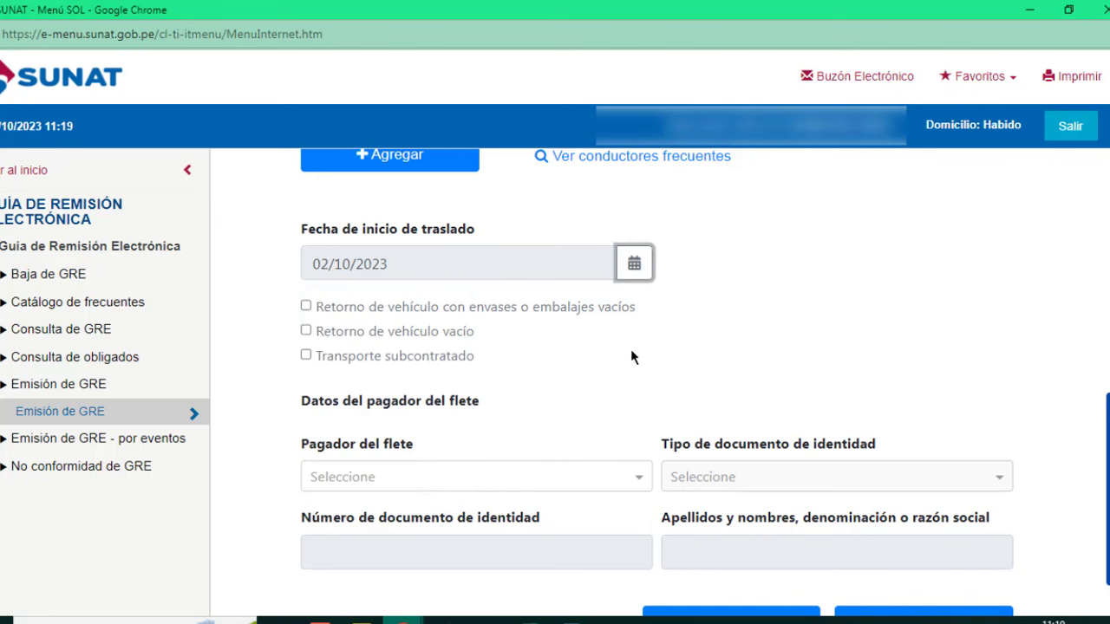
click(630, 349)
scroll(358, 312, up, 1)
click(364, 373)
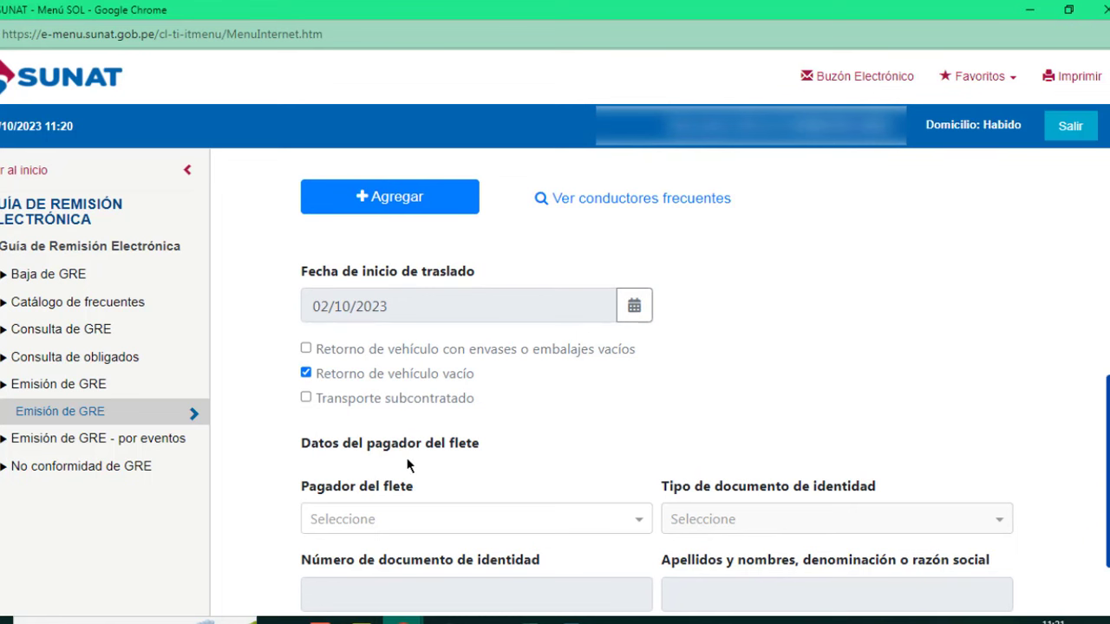
scroll(416, 503, down, 2)
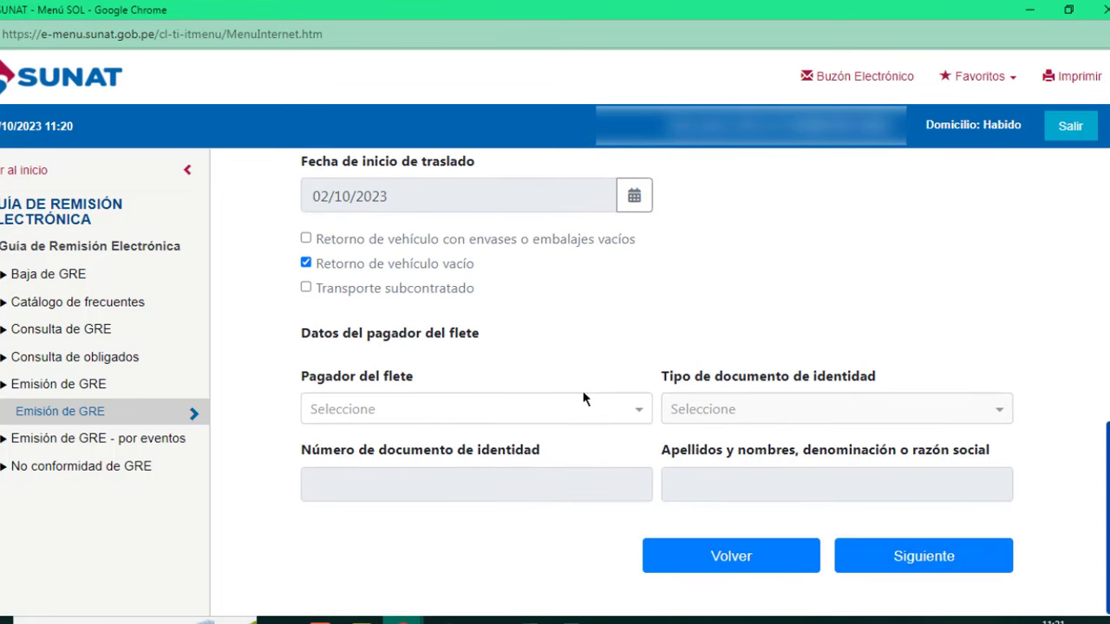
Step: Set Remitente as the freight payer, after briefly trying Subcontratador
click(639, 415)
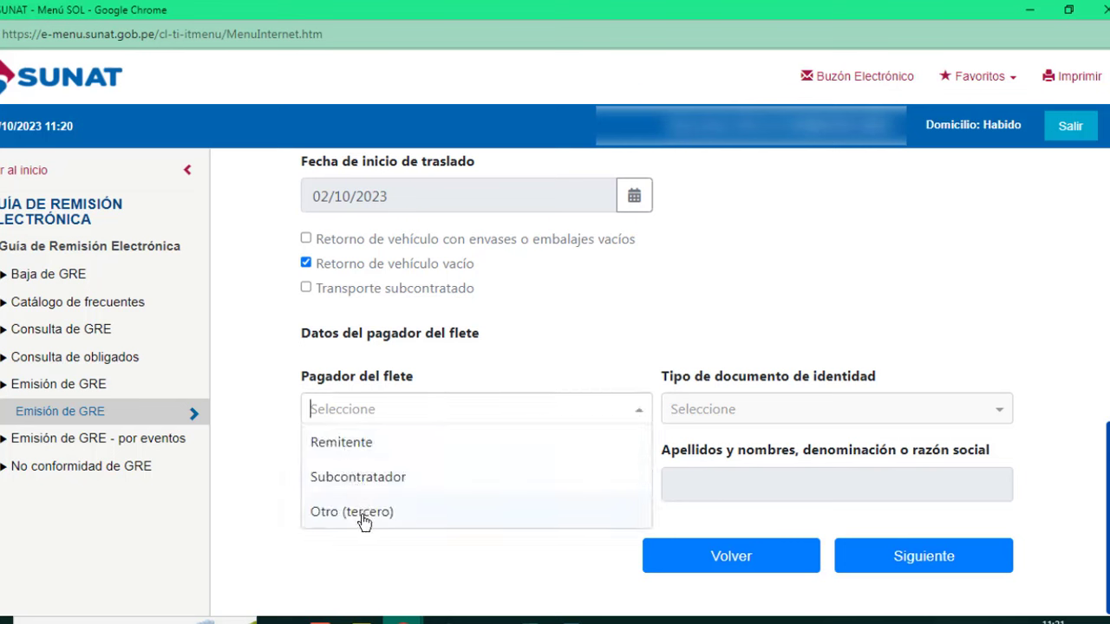
click(357, 447)
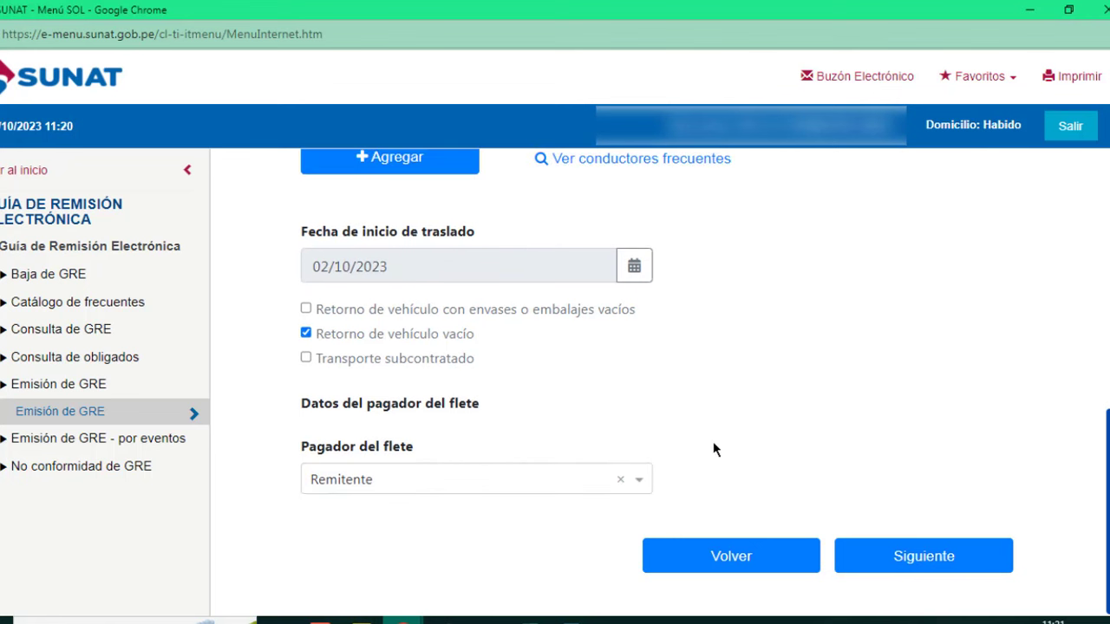
click(619, 480)
click(640, 482)
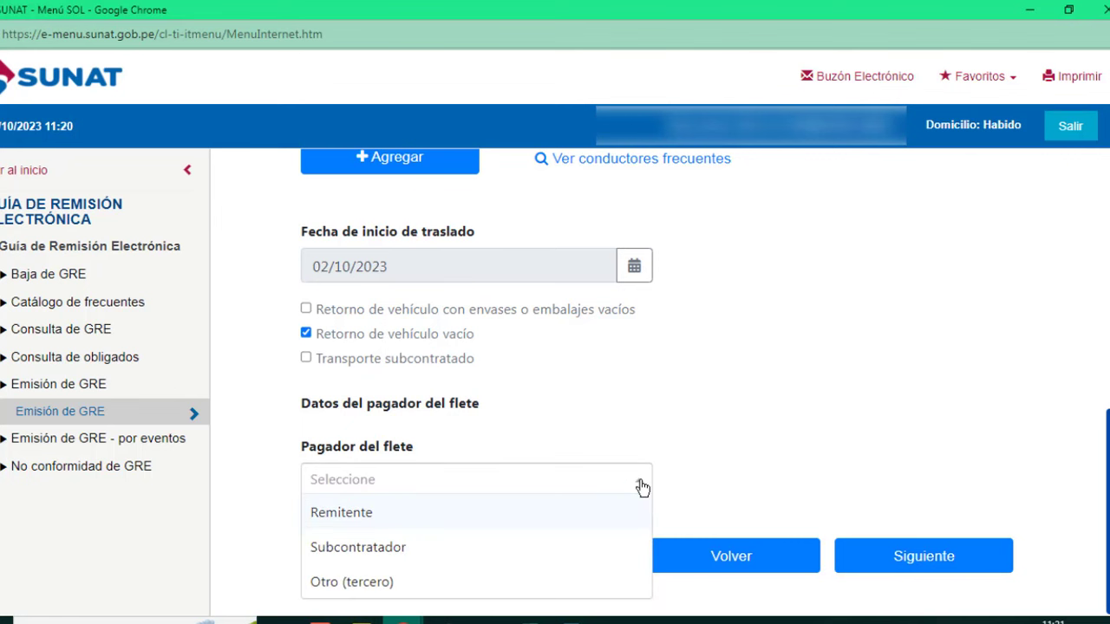
click(340, 552)
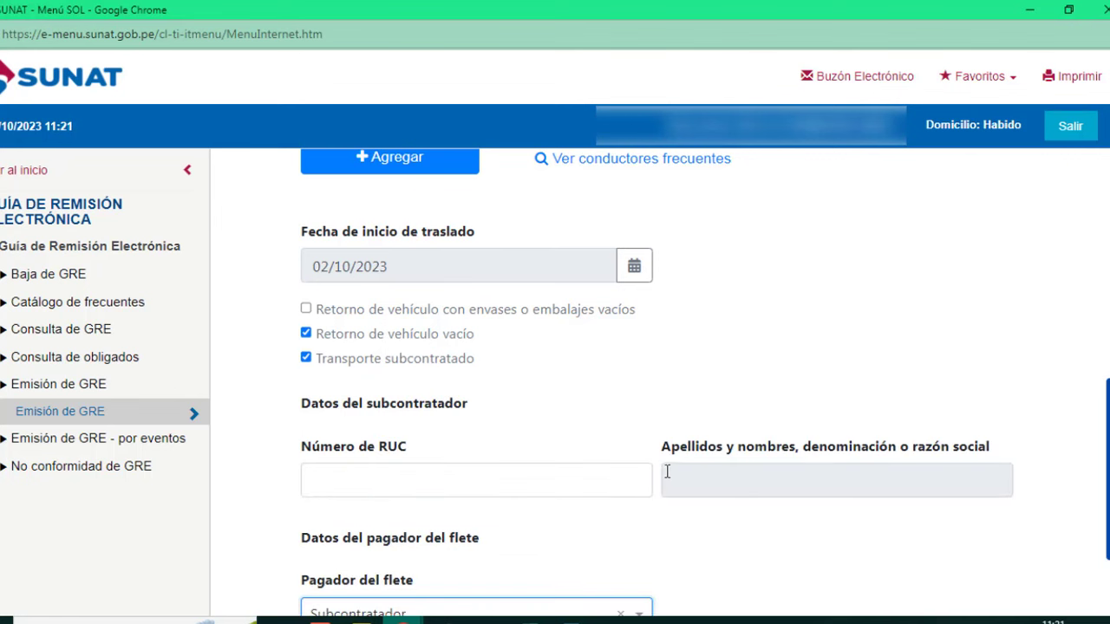
scroll(666, 471, down, 2)
click(433, 331)
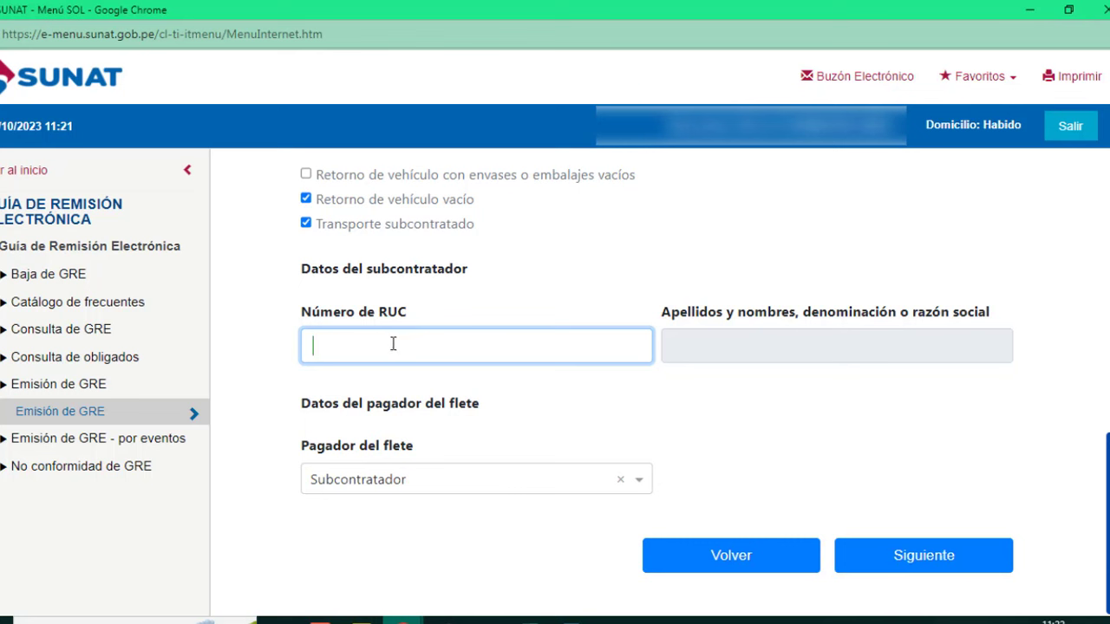
click(461, 478)
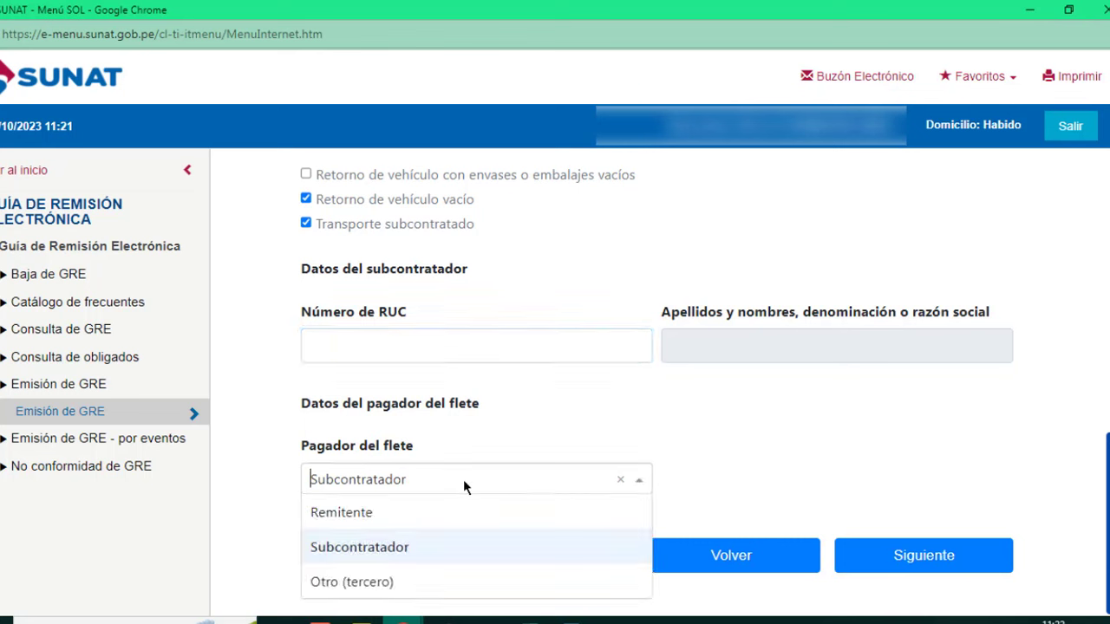
click(354, 512)
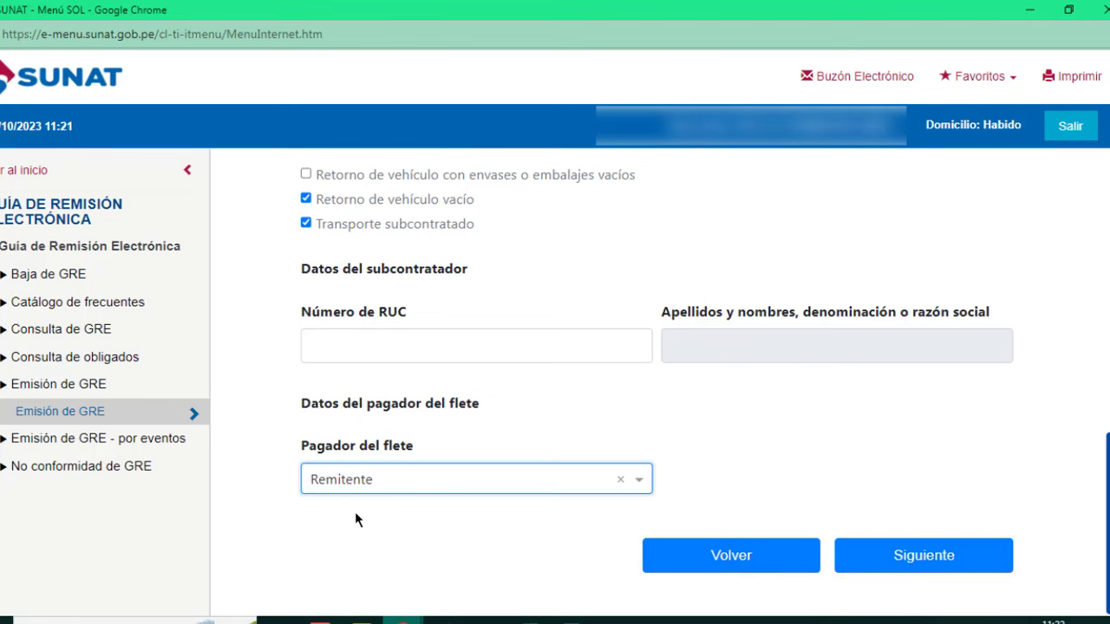
Step: Advance to the Información Preliminar summary and scroll down to the Emitir GRE button
click(924, 551)
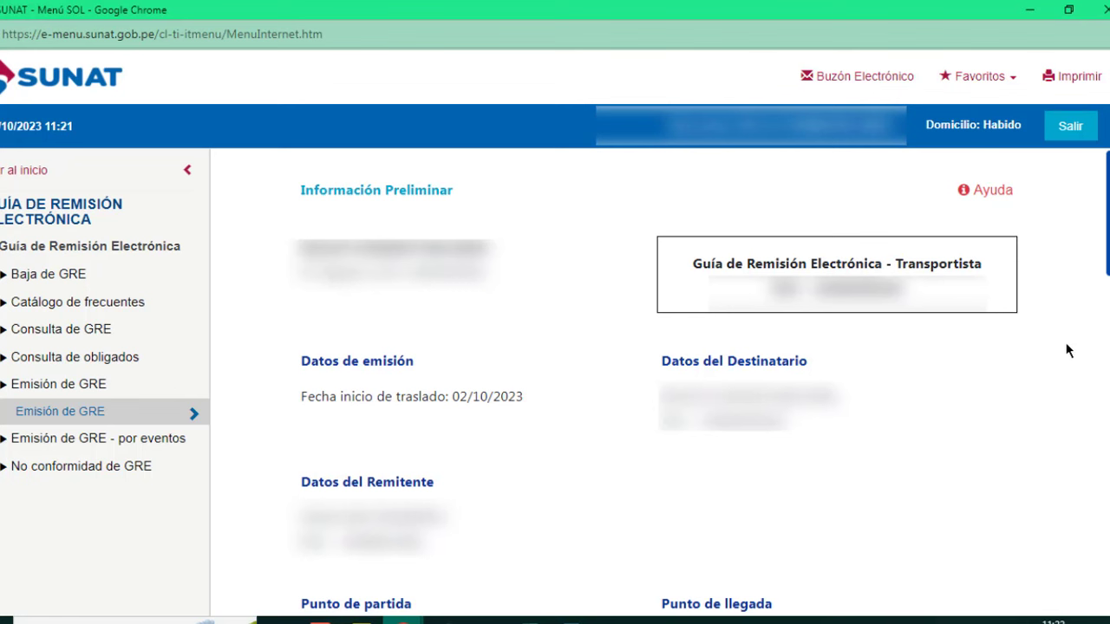
drag(1108, 213, 1109, 555)
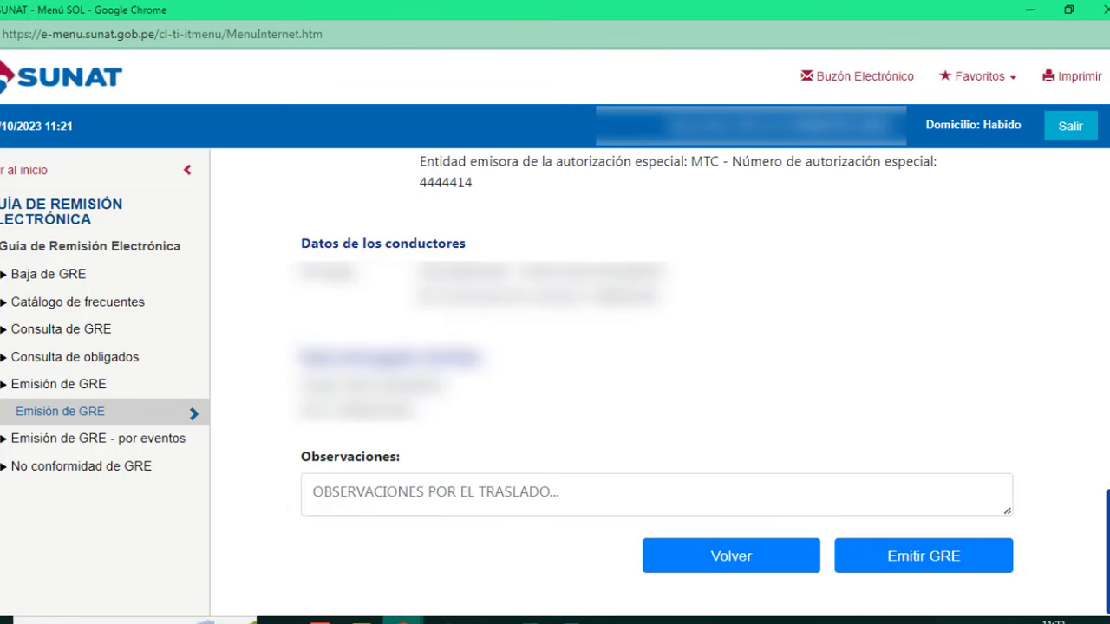